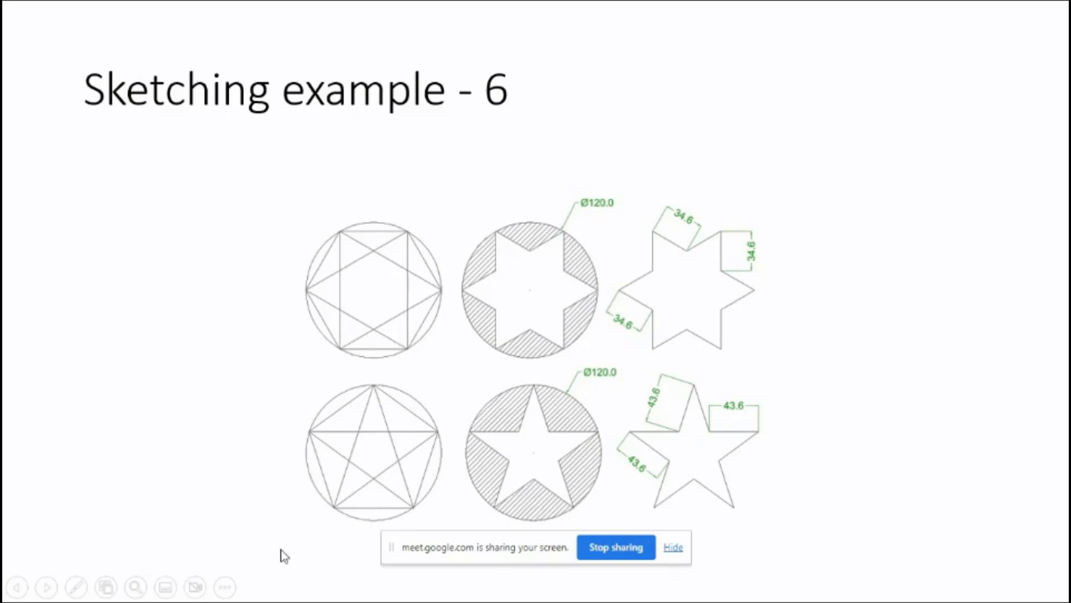
Step: Leave the PowerPoint slideshow and return to the Onshape 'Example 5' Part Studio
{"action": "key", "text": "alt+Tab"}
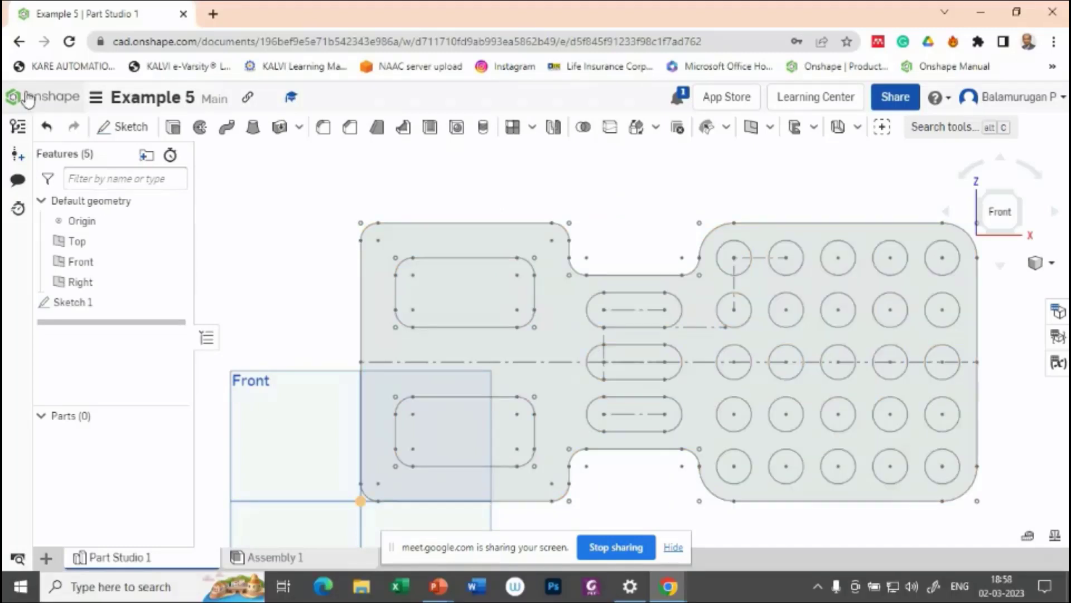
Step: Create a new Onshape document named 'Example 6' from the documents page
{"action": "left_click", "coordinate": [53, 100]}
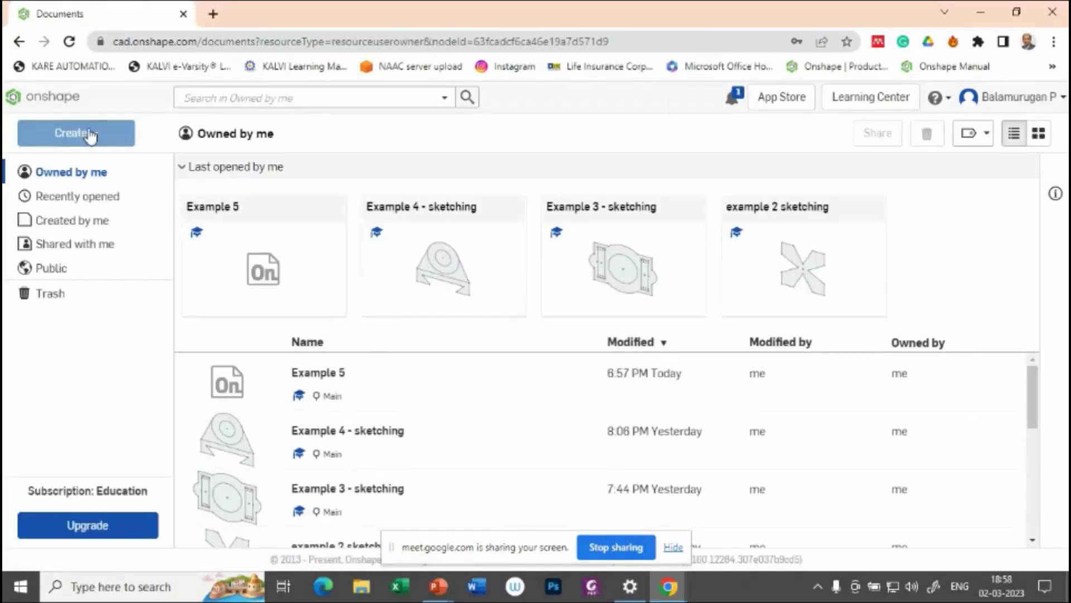
{"action": "left_click", "coordinate": [109, 138]}
{"action": "left_click", "coordinate": [113, 170]}
{"action": "type", "text": "E"}
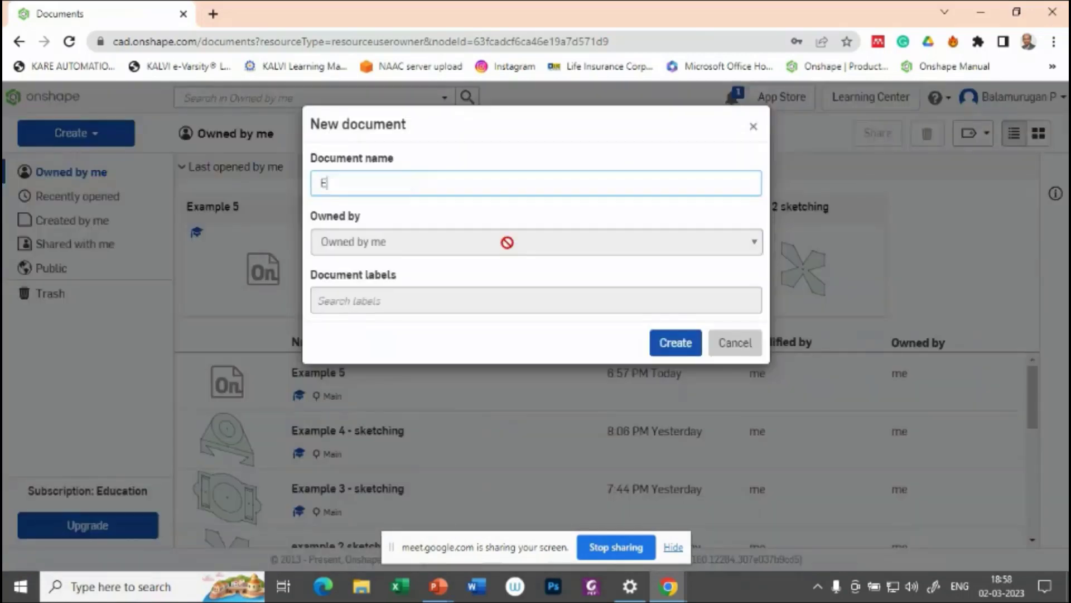
{"action": "type", "text": "xample 6"}
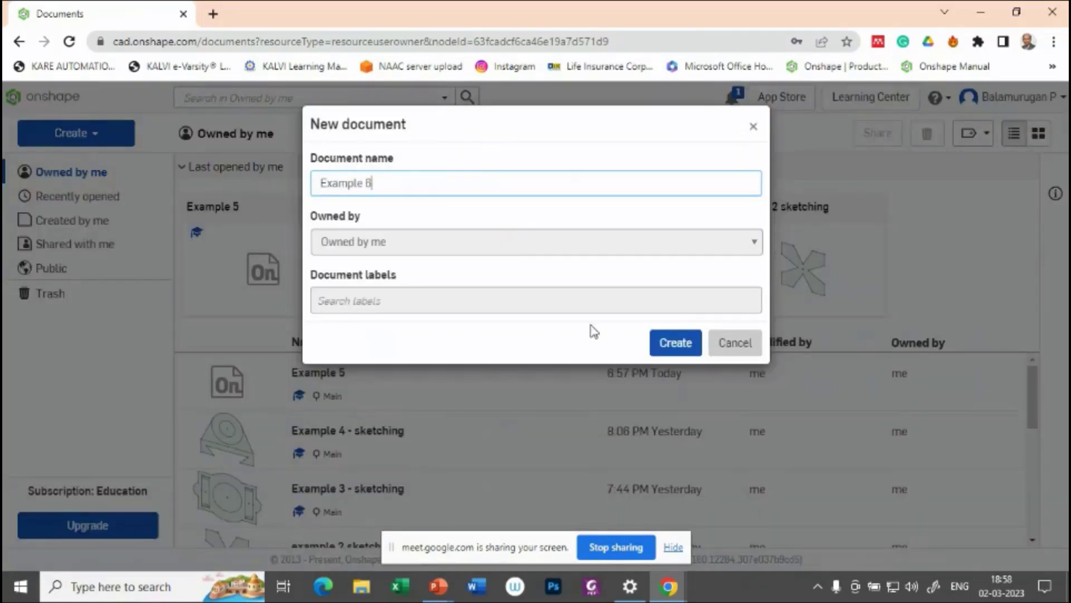
{"action": "left_click", "coordinate": [672, 342]}
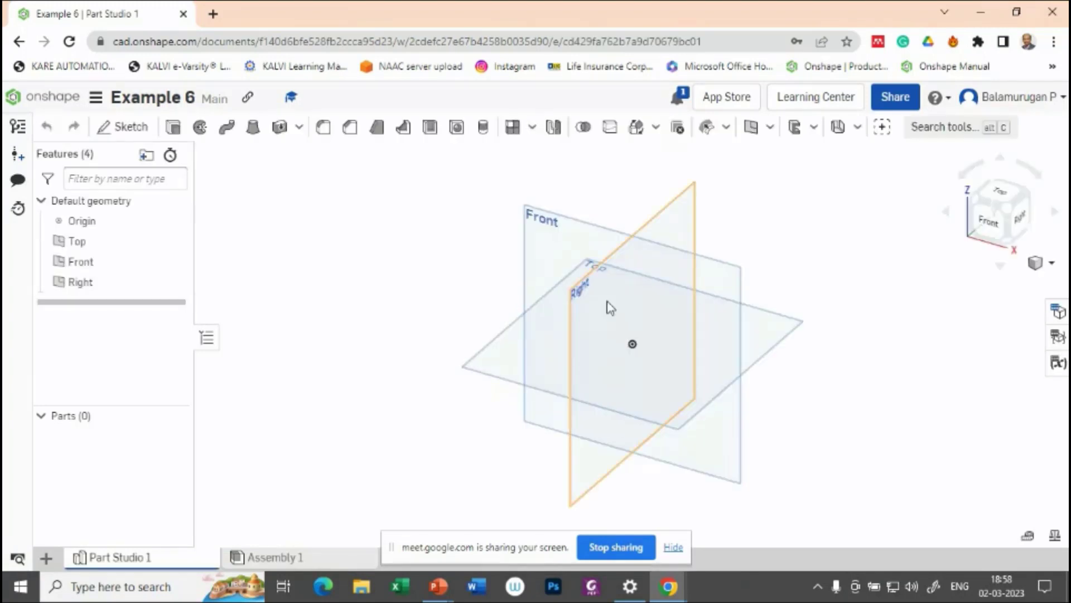
Step: Start a sketch on the Front plane and view it face-on
{"action": "left_click", "coordinate": [535, 244]}
{"action": "left_click", "coordinate": [123, 127]}
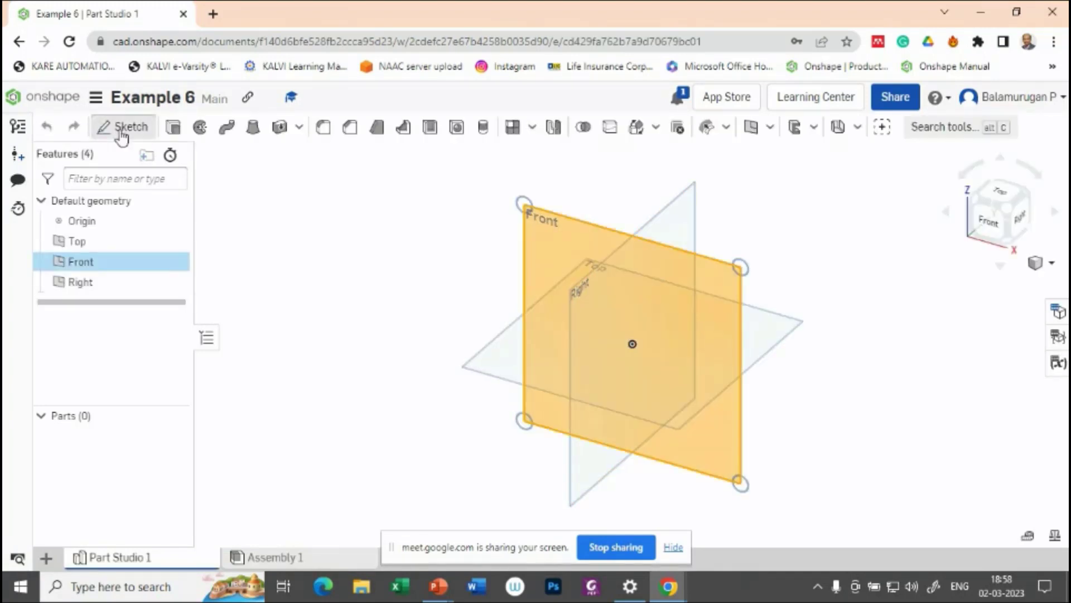
{"action": "key", "text": "n"}
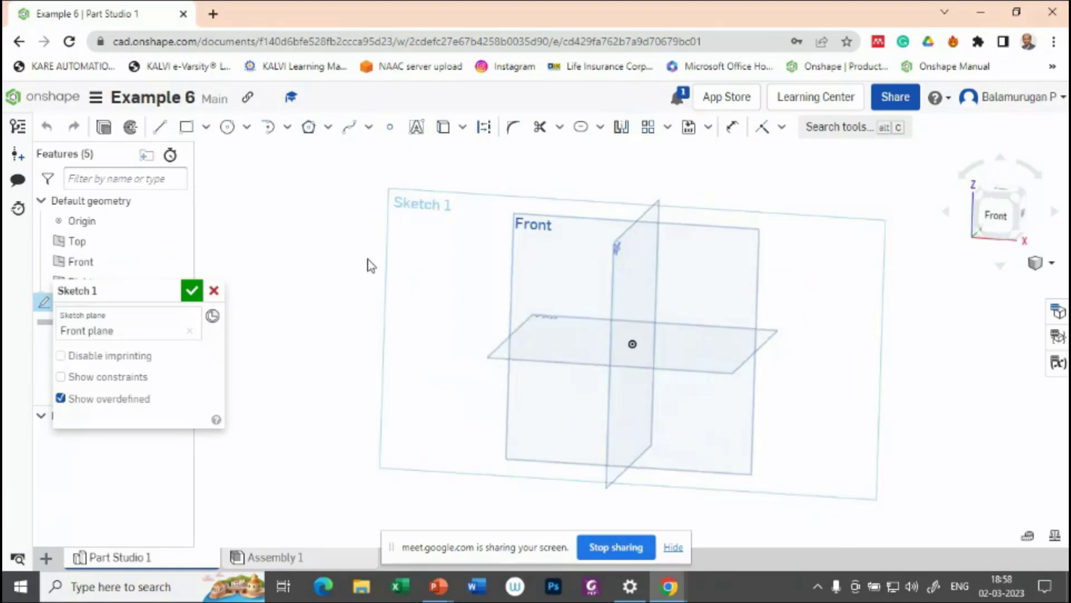
Step: Draw a five-sided circumscribed polygon centred on the origin
{"action": "left_click", "coordinate": [328, 127]}
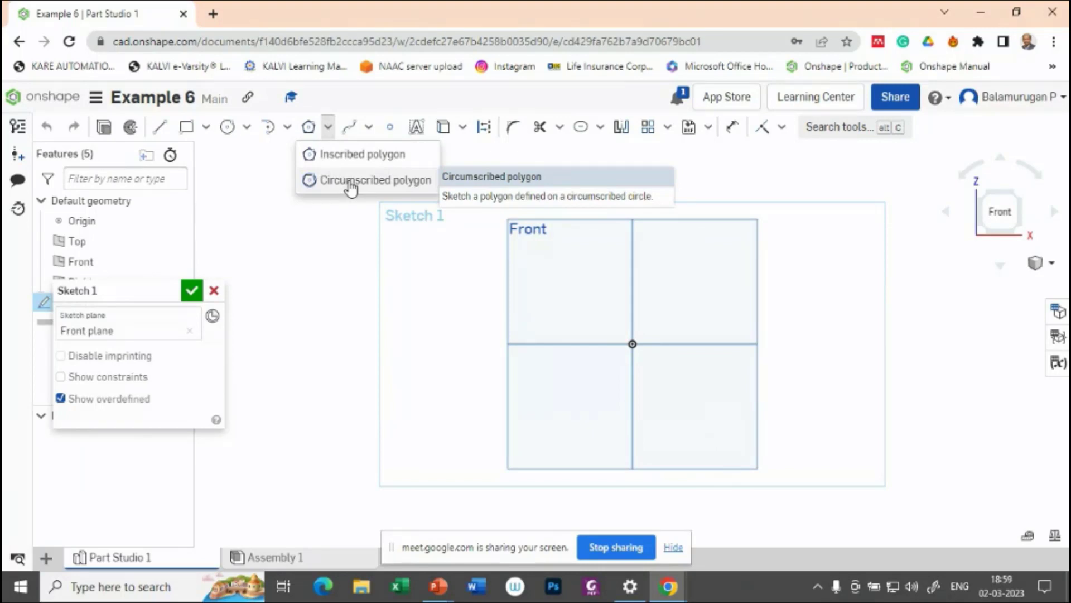
{"action": "left_click", "coordinate": [351, 181]}
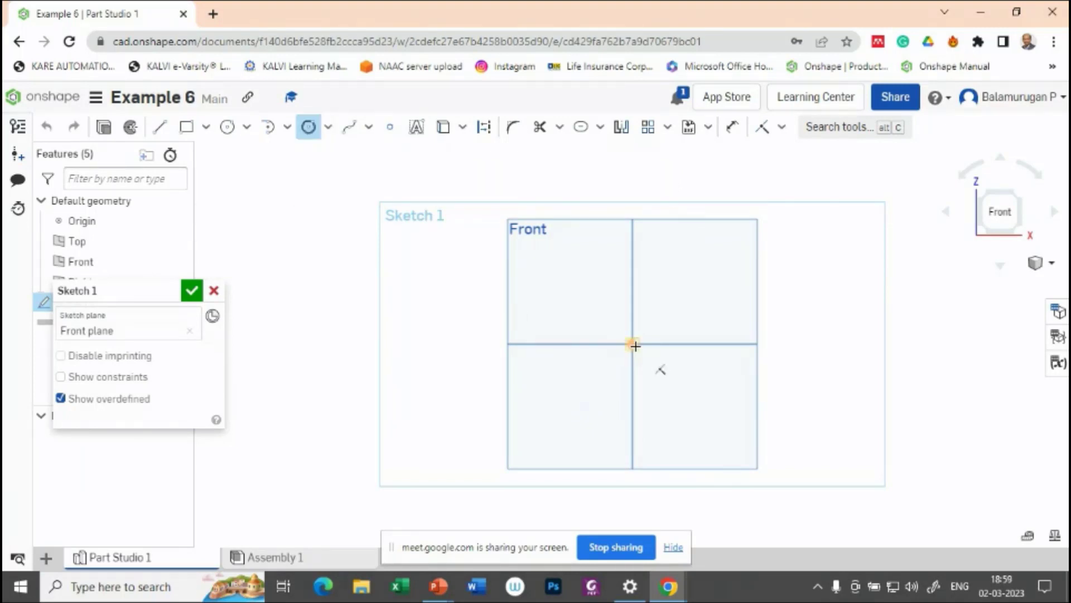
{"action": "left_click", "coordinate": [633, 346]}
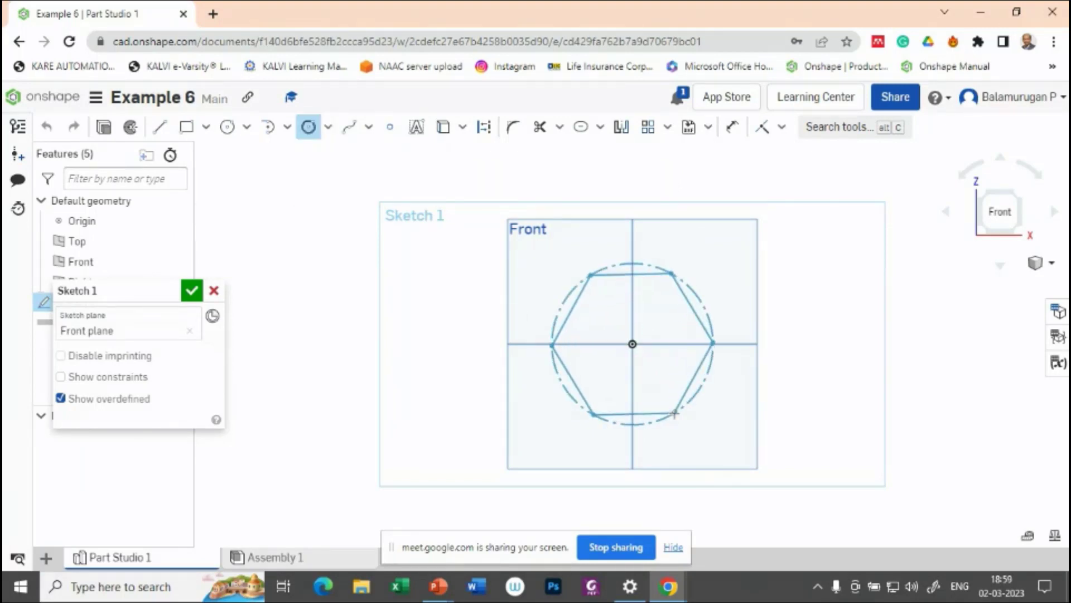
{"action": "scroll", "coordinate": [670, 409], "scroll_direction": "down", "scroll_amount": 2}
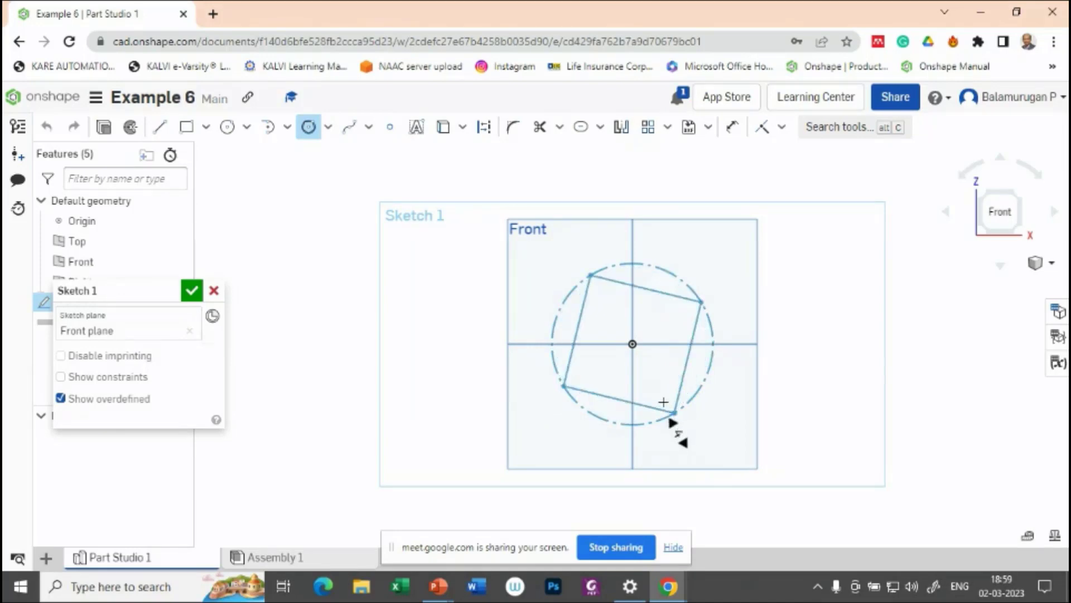
{"action": "scroll", "coordinate": [664, 402], "scroll_direction": "up", "scroll_amount": 2}
{"action": "scroll", "coordinate": [669, 404], "scroll_direction": "down", "scroll_amount": 1}
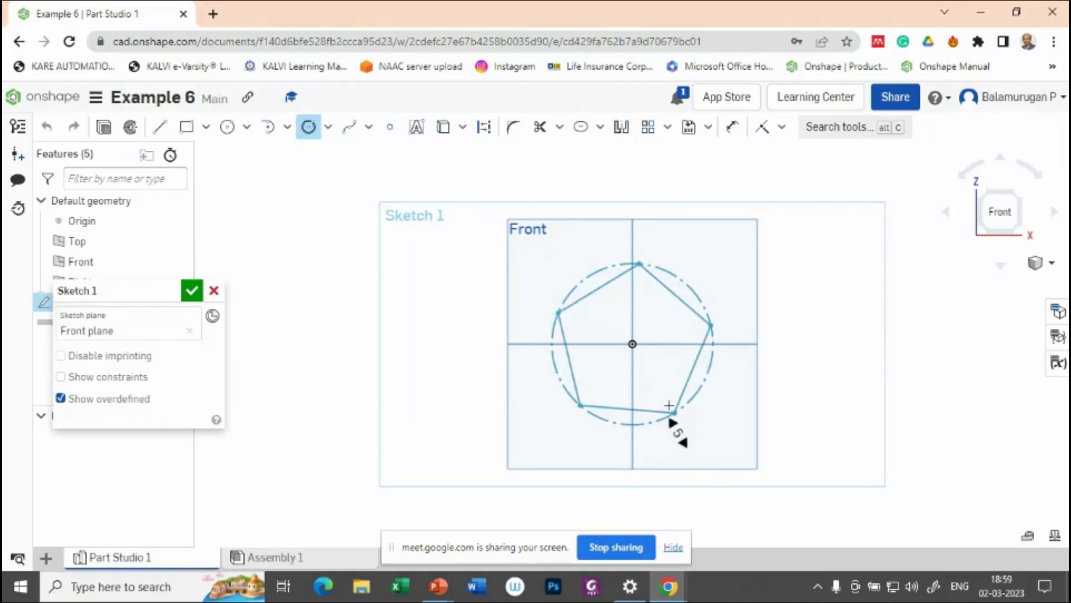
{"action": "left_click", "coordinate": [669, 405]}
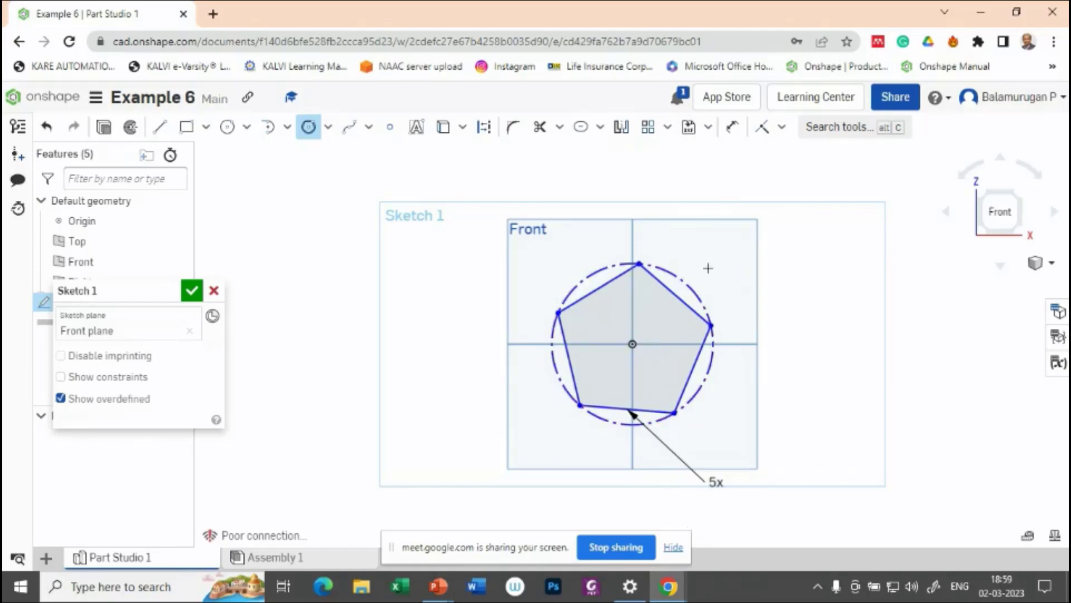
Step: Dimension the pentagon's construction circle to a diameter of 100
{"action": "left_click", "coordinate": [733, 127]}
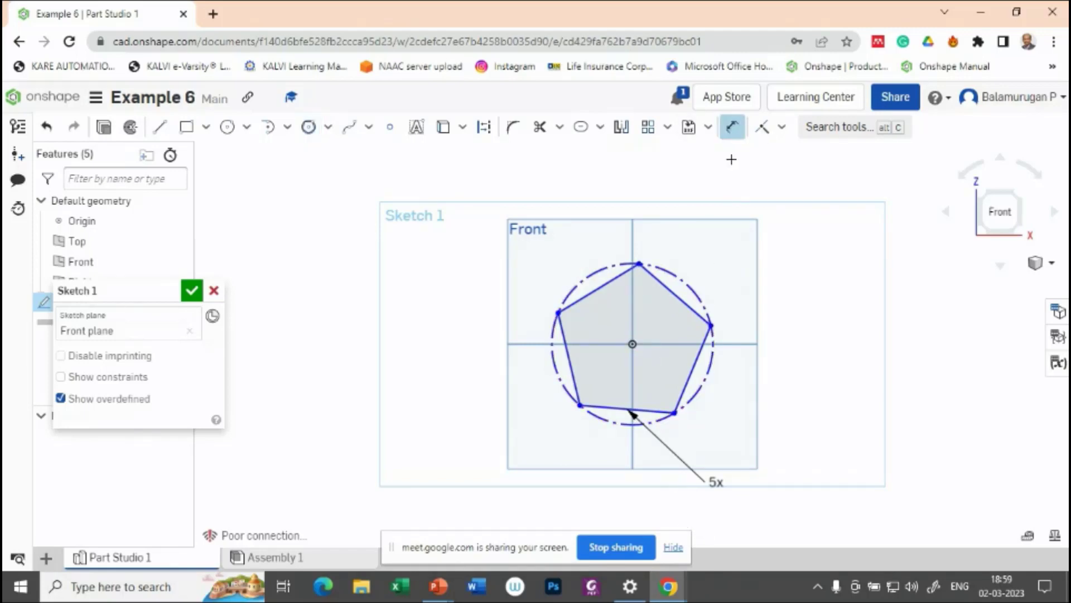
{"action": "left_click", "coordinate": [687, 283]}
{"action": "left_click", "coordinate": [721, 258]}
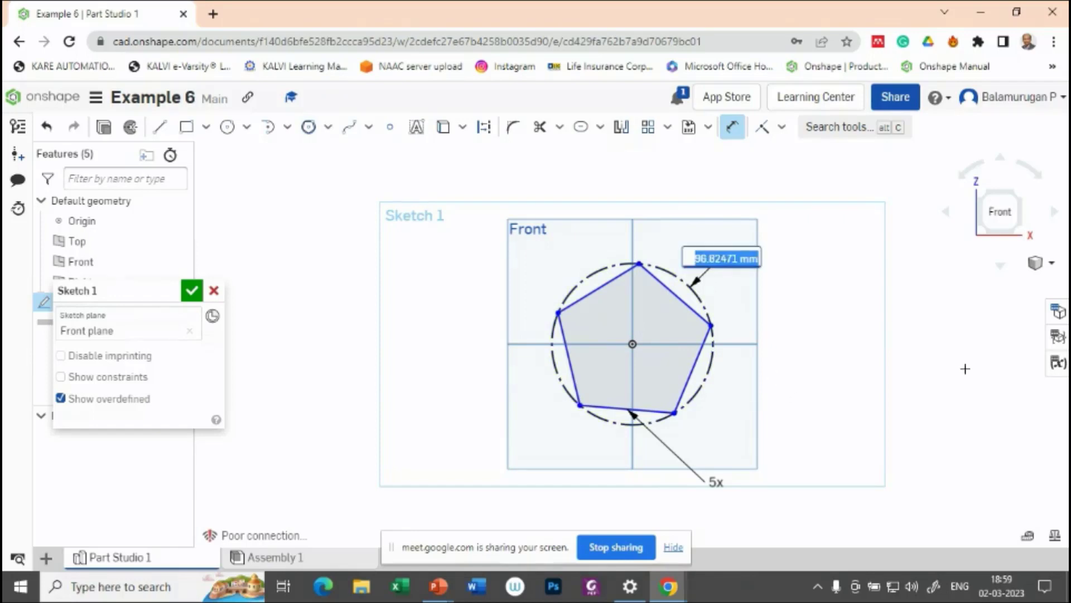
{"action": "type", "text": "100"}
{"action": "key", "text": "Return"}
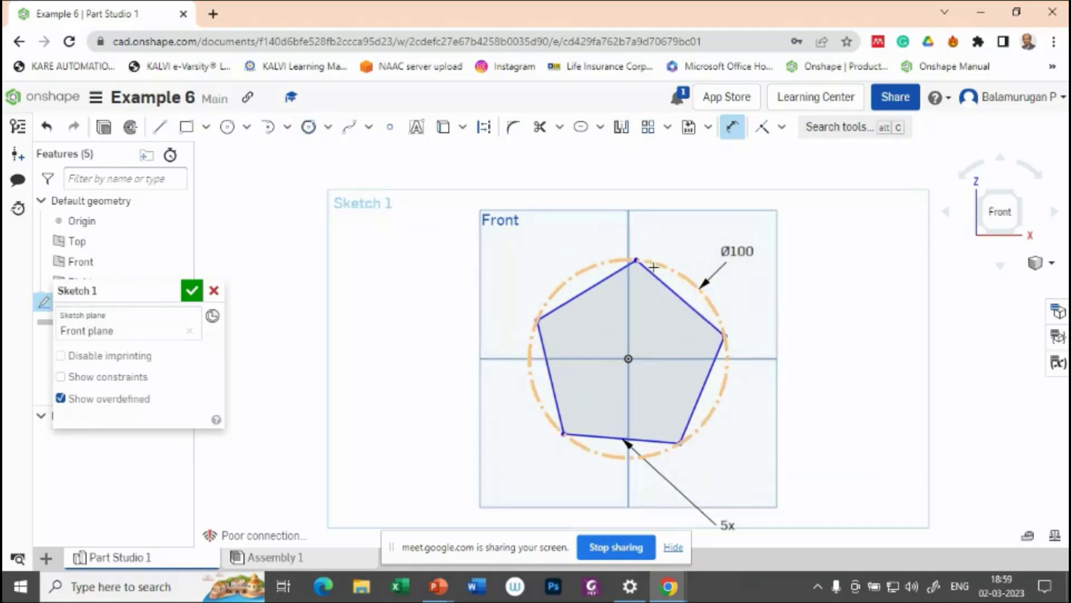
{"action": "scroll", "coordinate": [652, 275], "scroll_direction": "up", "scroll_amount": 3}
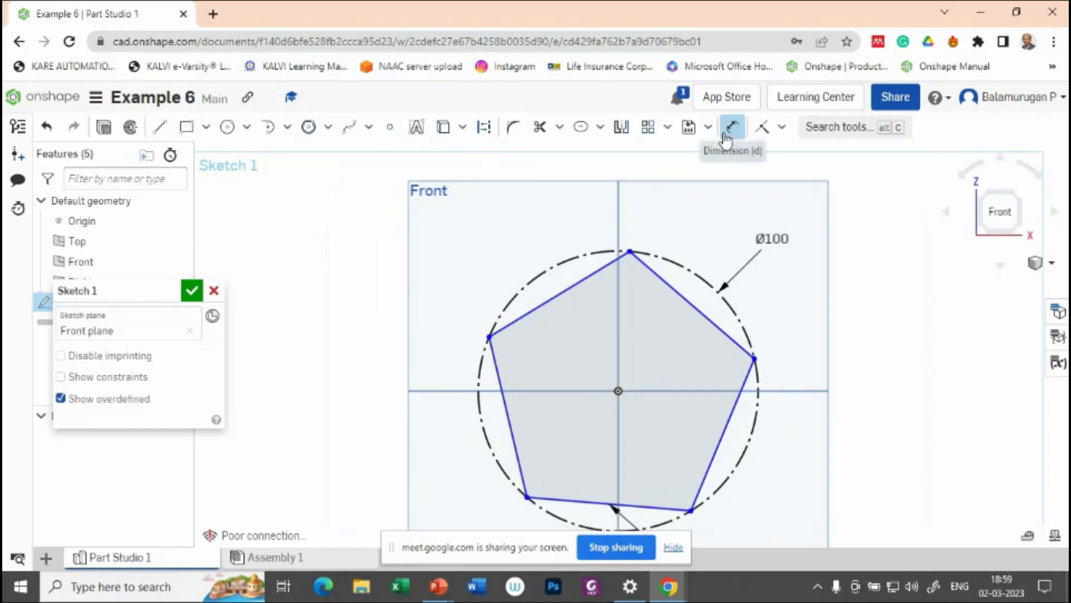
Step: Align the pentagon's top vertex vertically with the sketch's vertical axis
{"action": "left_click", "coordinate": [762, 127]}
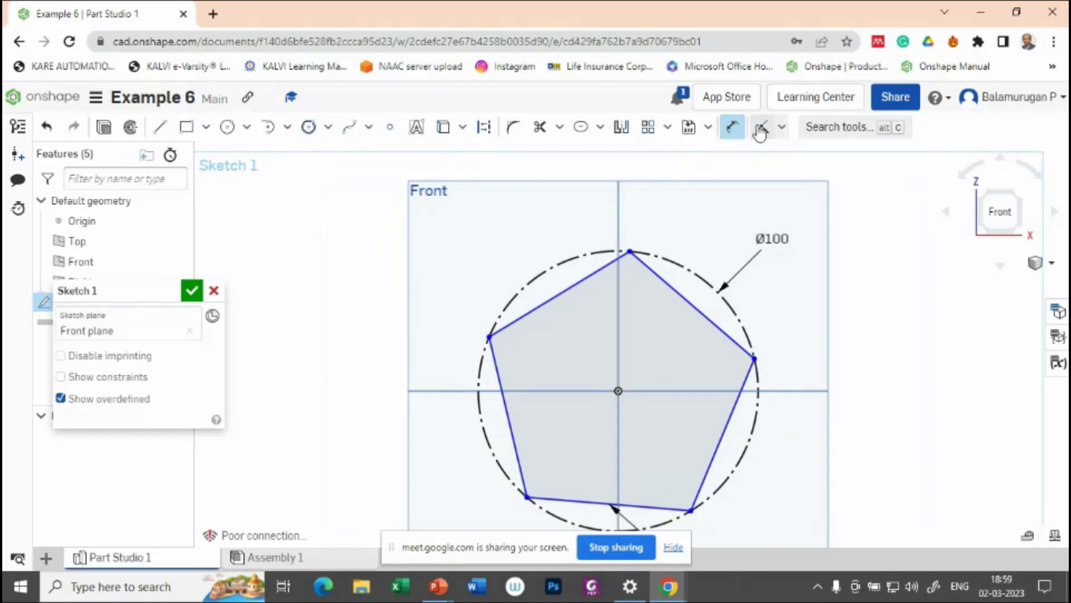
{"action": "left_click", "coordinate": [630, 252]}
{"action": "left_click", "coordinate": [617, 230]}
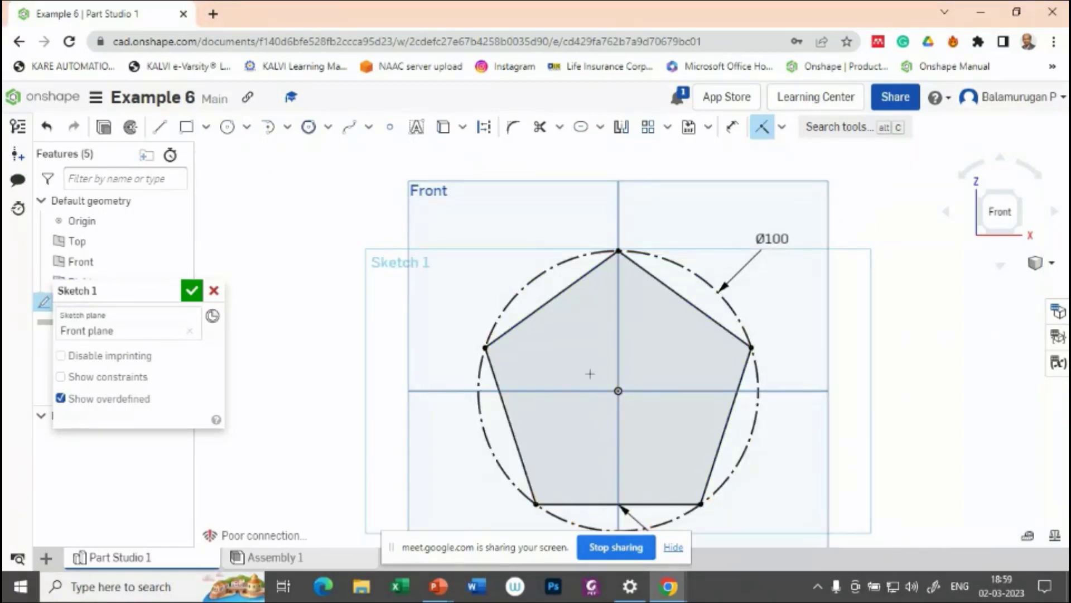
{"action": "scroll", "coordinate": [594, 372], "scroll_direction": "down", "scroll_amount": 3}
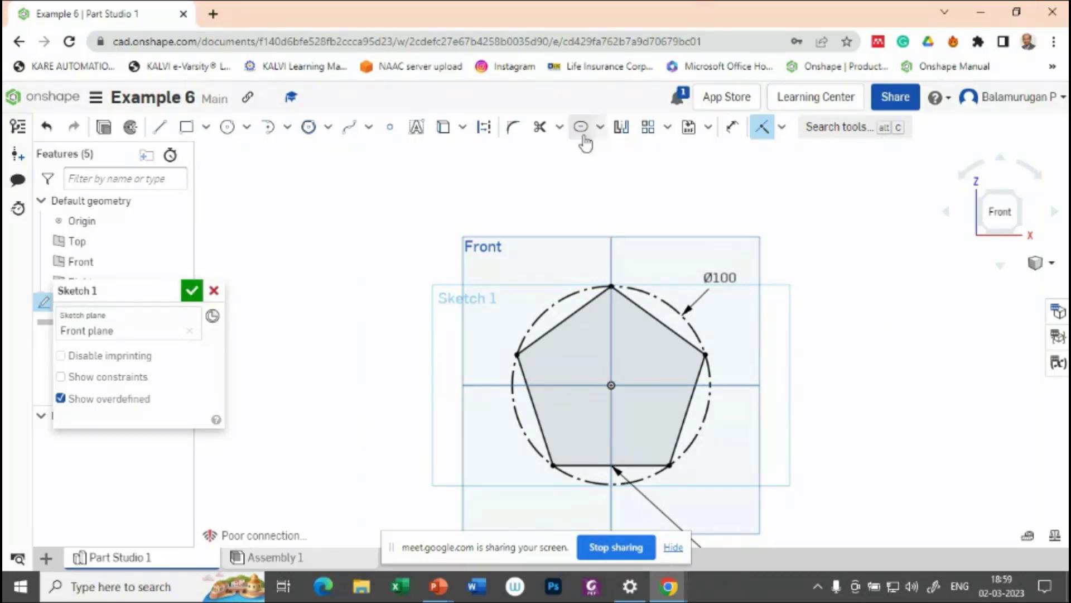
Step: Draw five lines joining opposite pentagon vertices to form the star's diagonals
{"action": "left_click", "coordinate": [160, 126]}
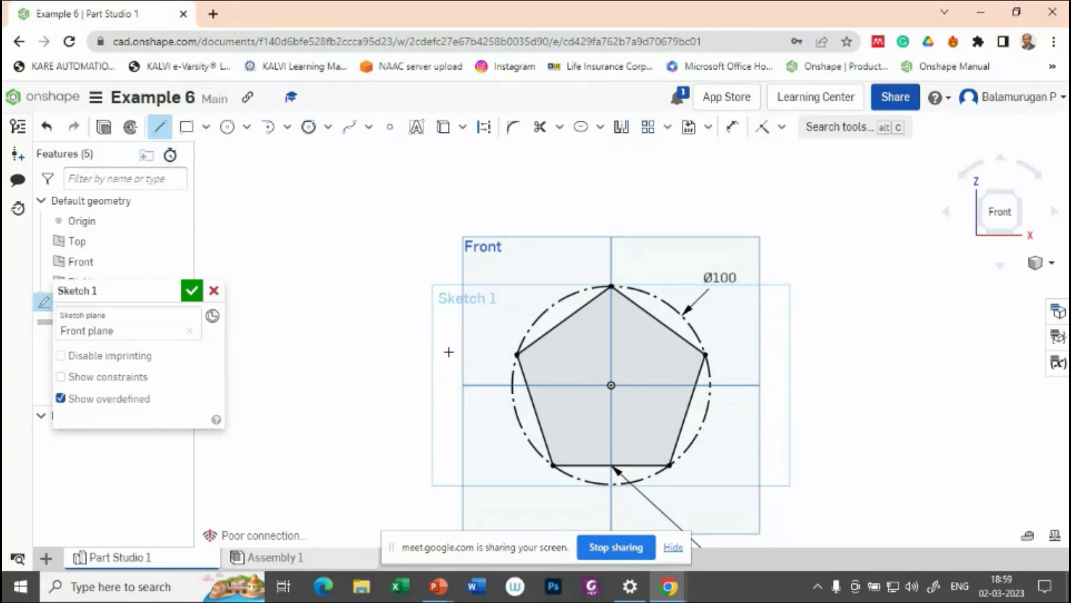
{"action": "left_click", "coordinate": [518, 355]}
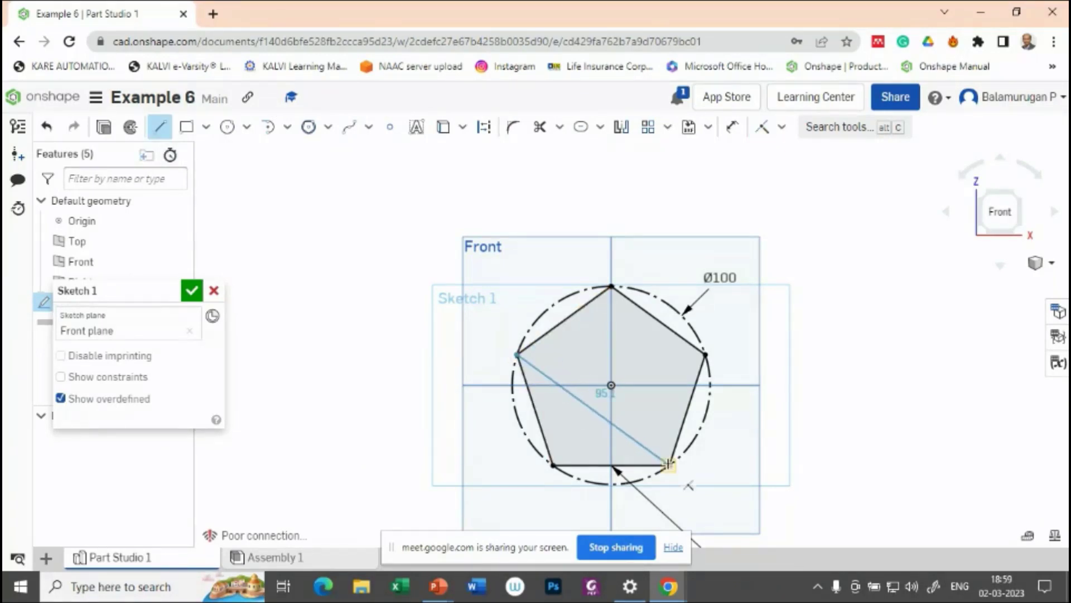
{"action": "left_click", "coordinate": [669, 464]}
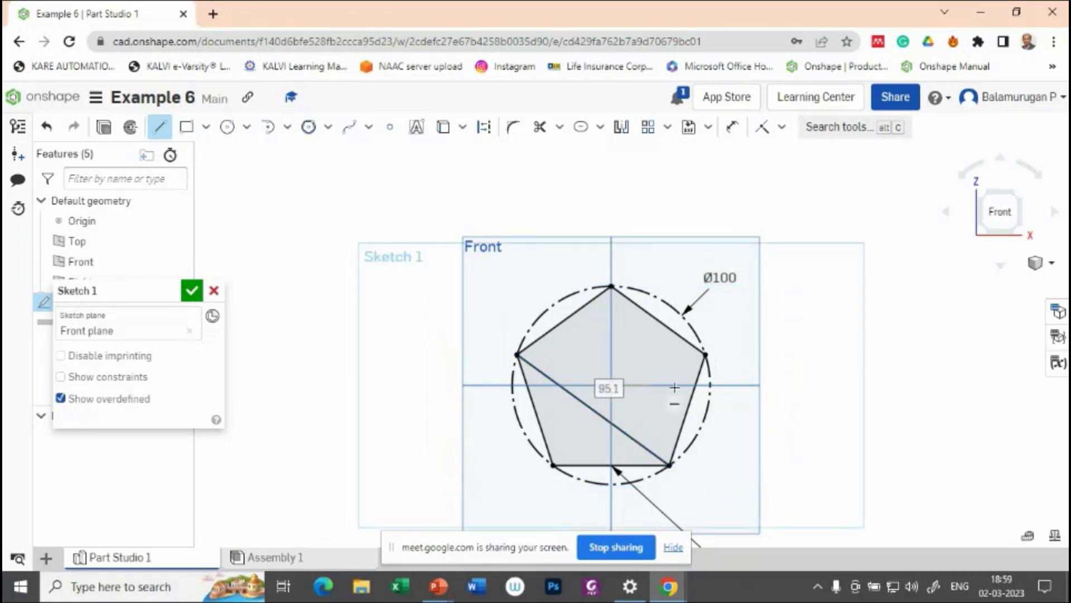
{"action": "left_click", "coordinate": [519, 355]}
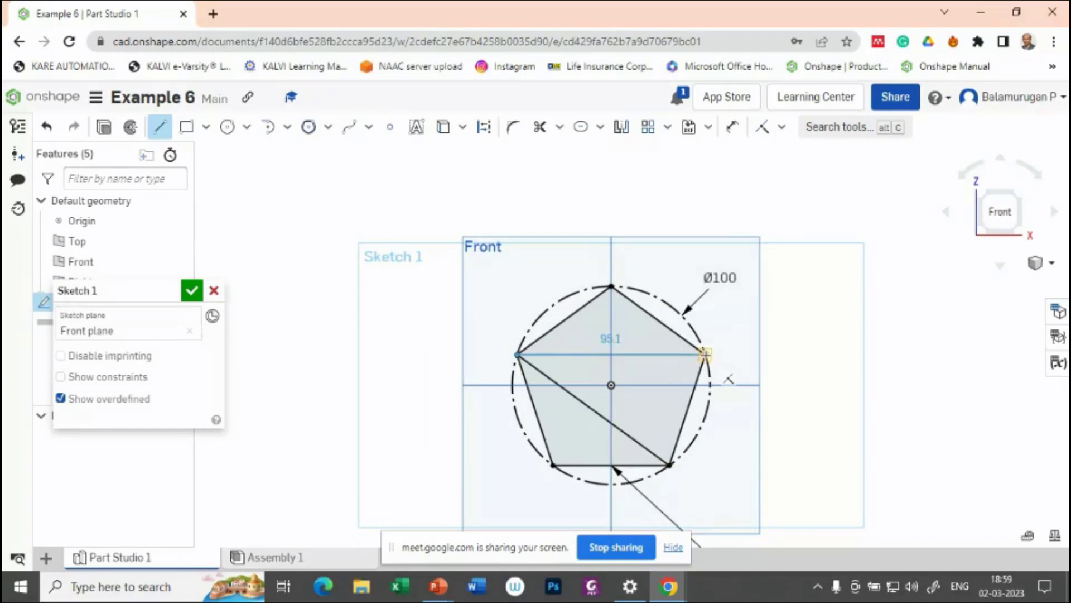
{"action": "left_click", "coordinate": [705, 354]}
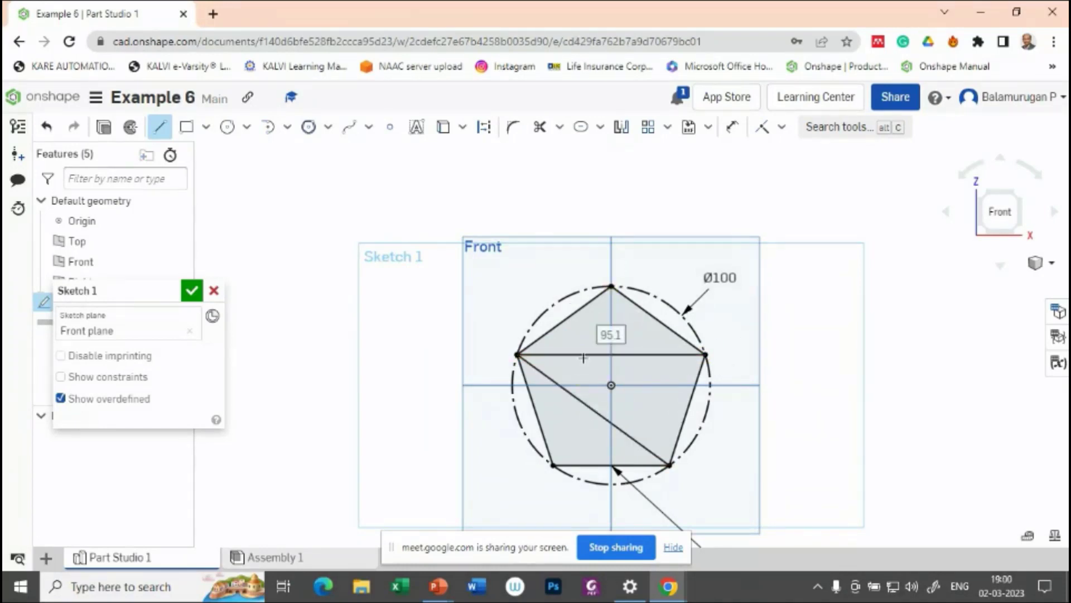
{"action": "left_click", "coordinate": [611, 287]}
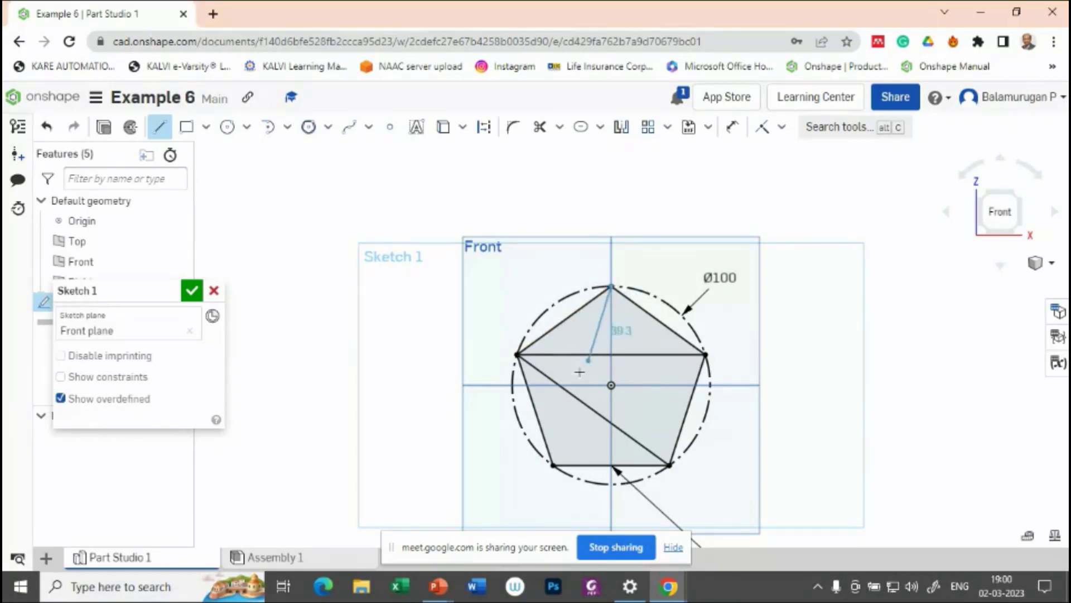
{"action": "left_click", "coordinate": [556, 465]}
{"action": "left_click", "coordinate": [611, 287]}
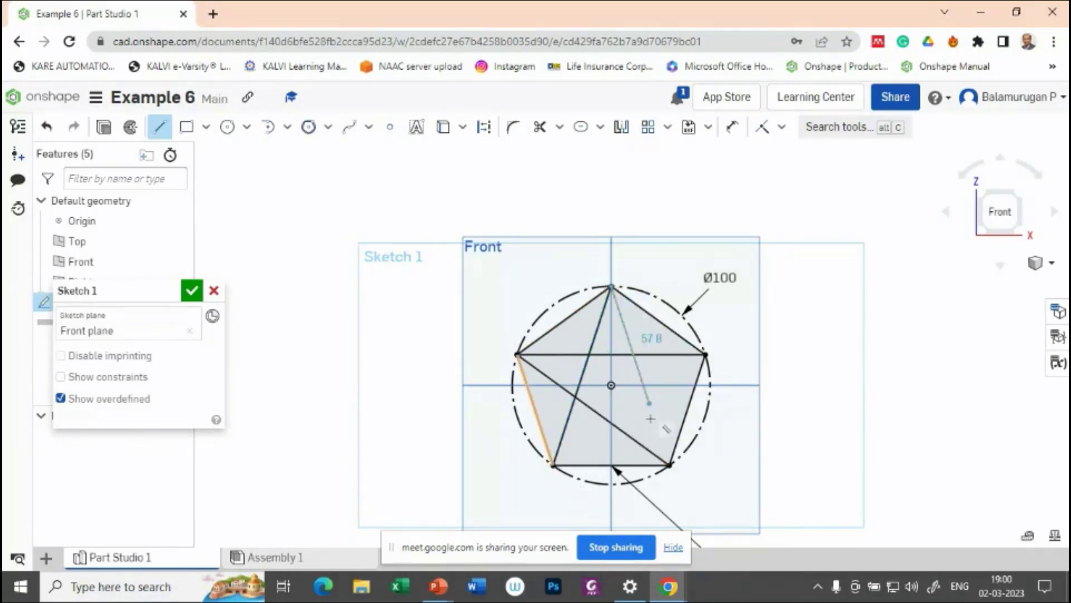
{"action": "left_click", "coordinate": [668, 464]}
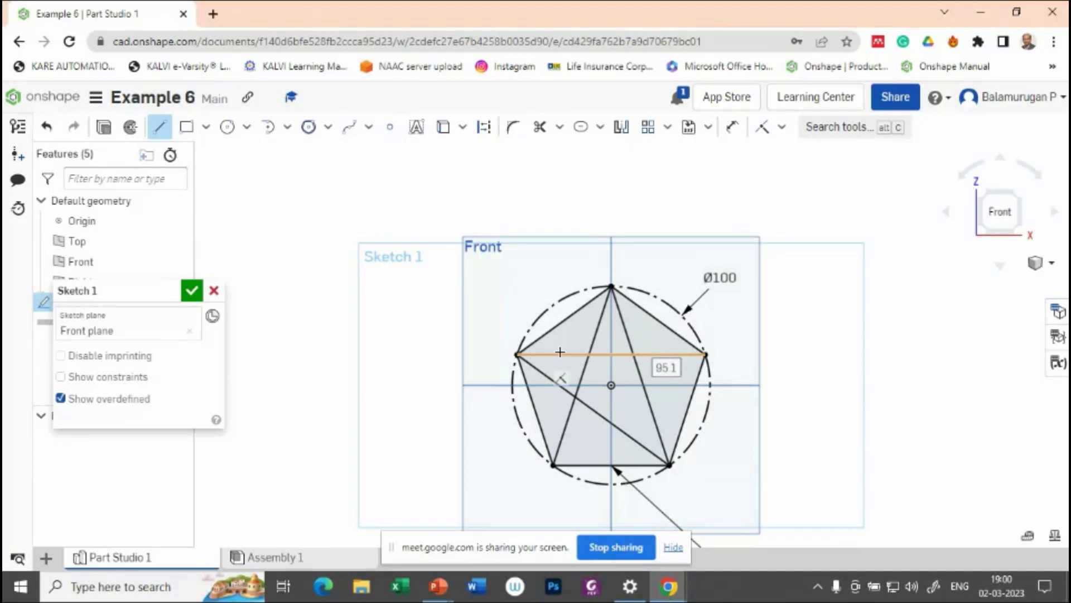
{"action": "left_click", "coordinate": [705, 354]}
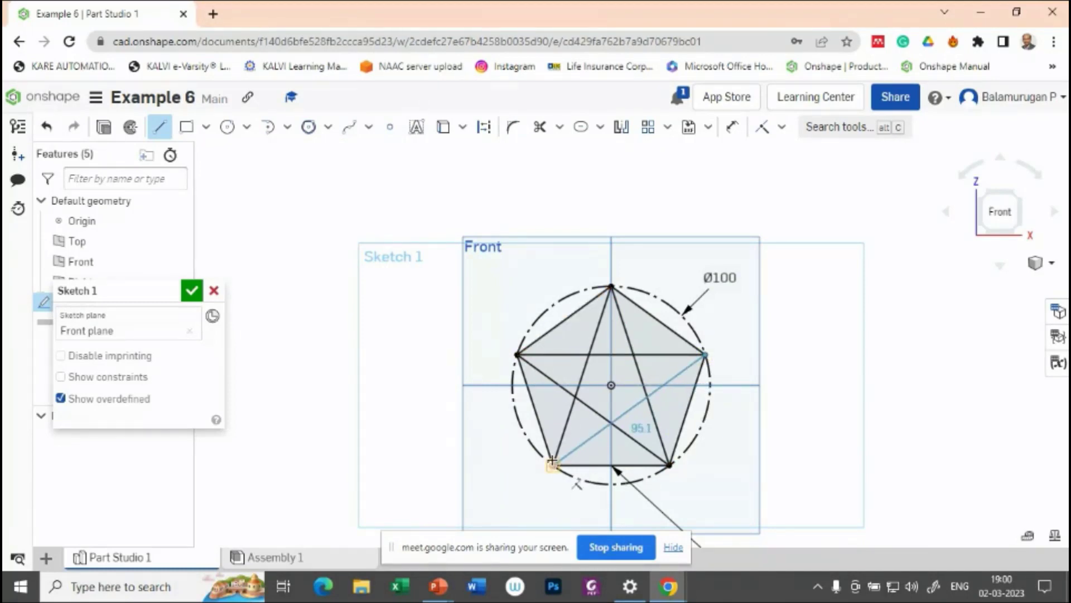
{"action": "left_click", "coordinate": [552, 462]}
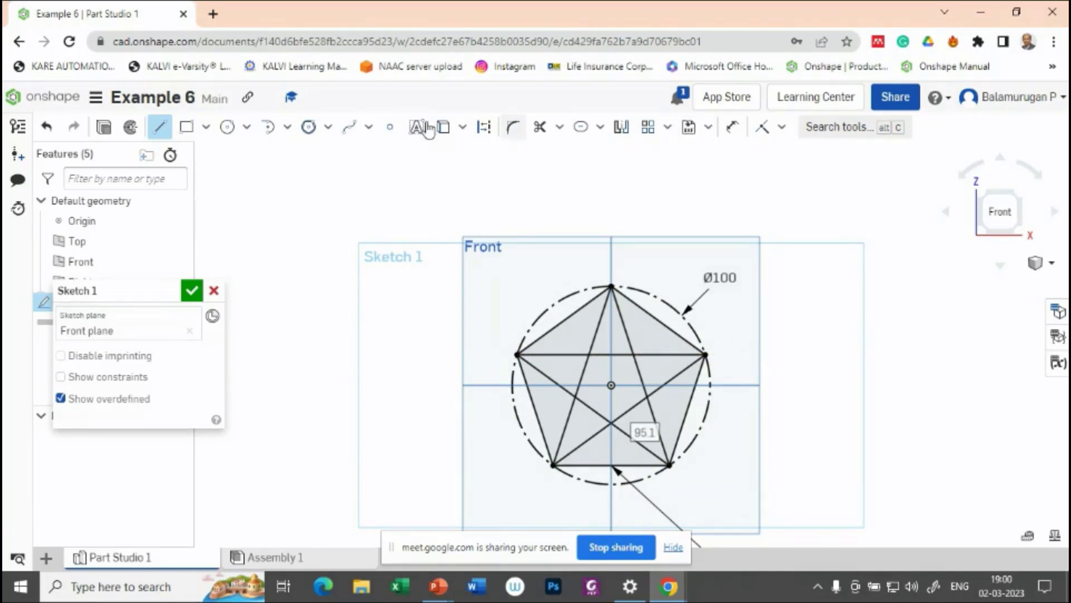
Step: Trim away all five pentagon edges
{"action": "left_click", "coordinate": [541, 128]}
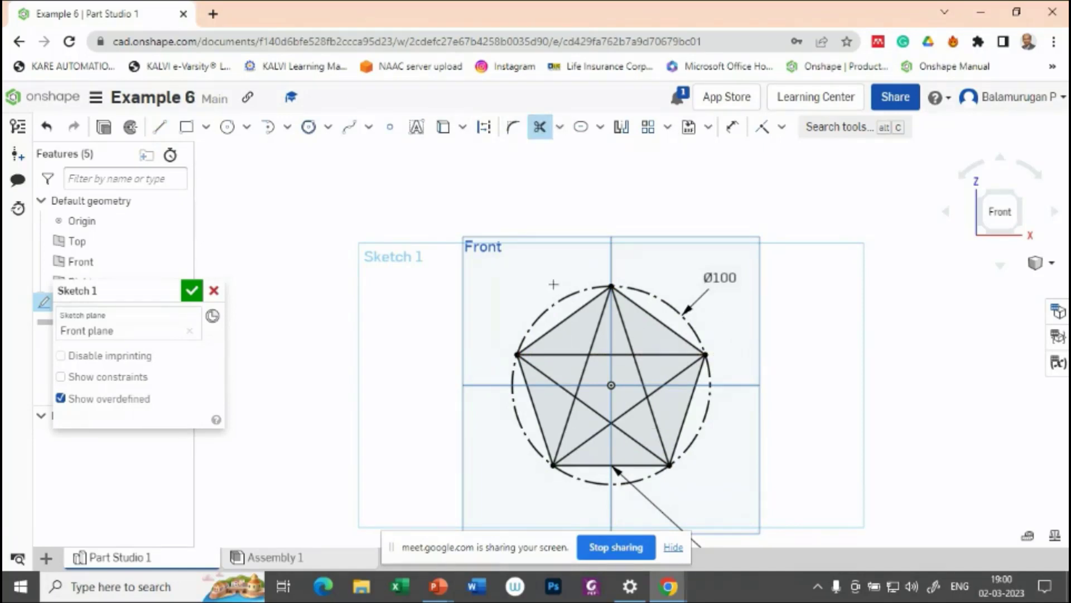
{"action": "left_click", "coordinate": [575, 313]}
{"action": "left_click", "coordinate": [668, 328]}
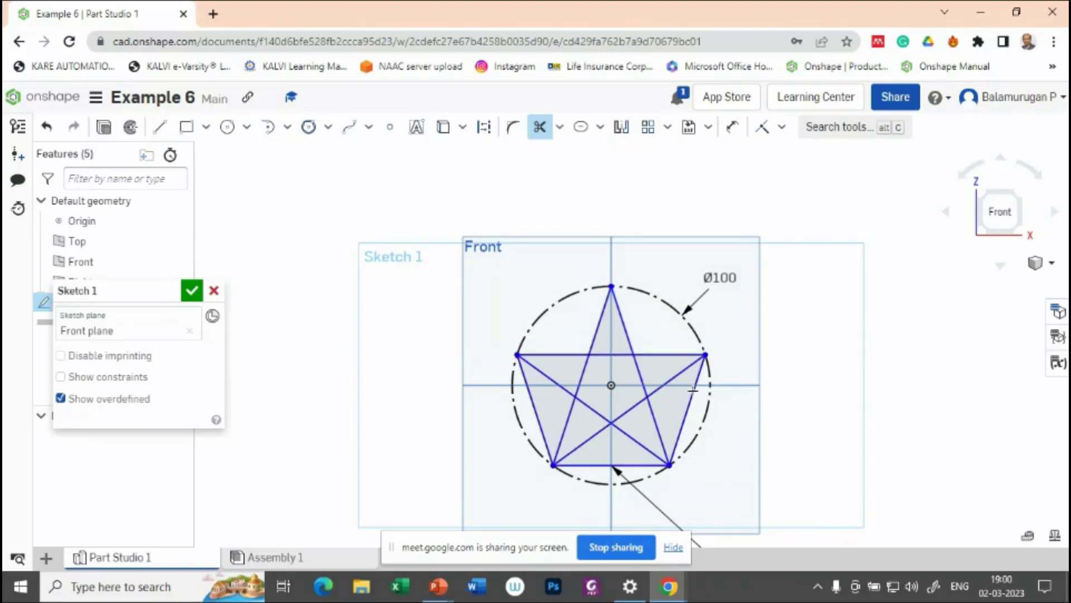
{"action": "left_click", "coordinate": [692, 406]}
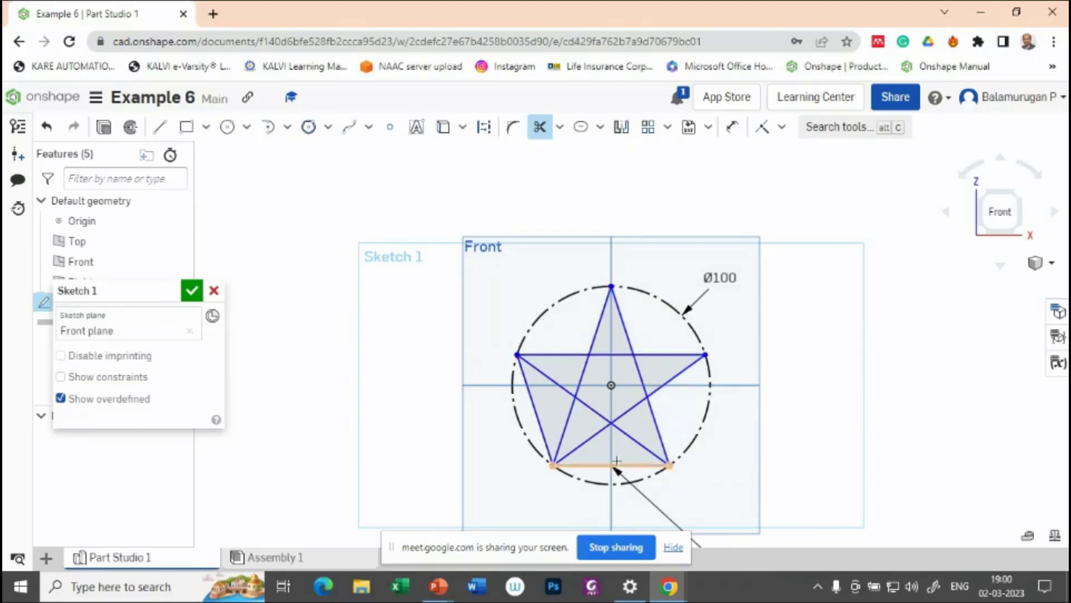
{"action": "left_click", "coordinate": [612, 463]}
{"action": "left_click", "coordinate": [534, 404]}
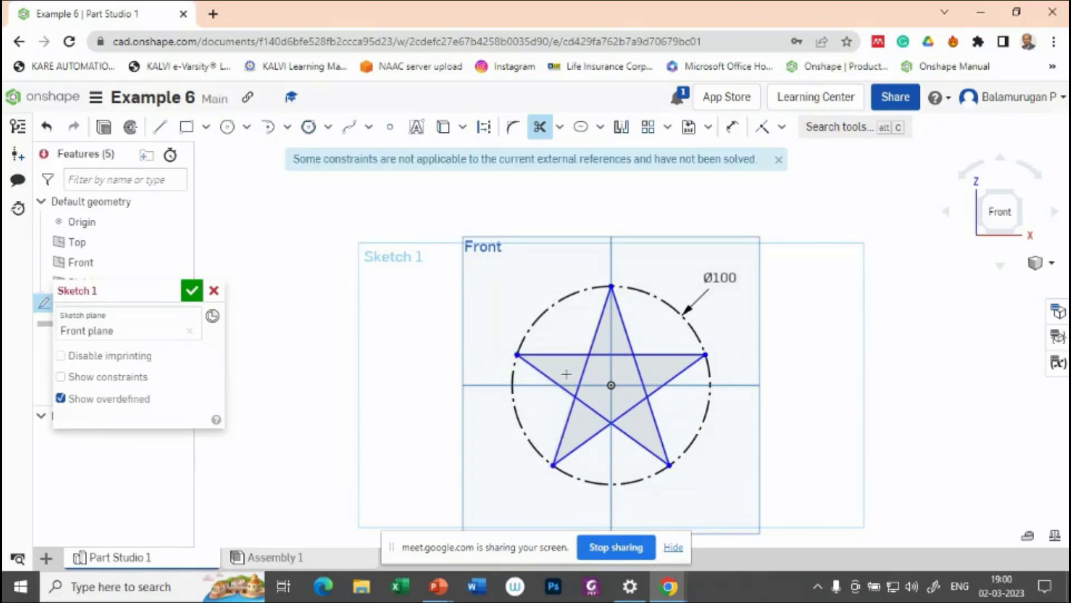
Step: Trim the five inner crossing segments, leaving only the star outline
{"action": "left_click", "coordinate": [581, 372]}
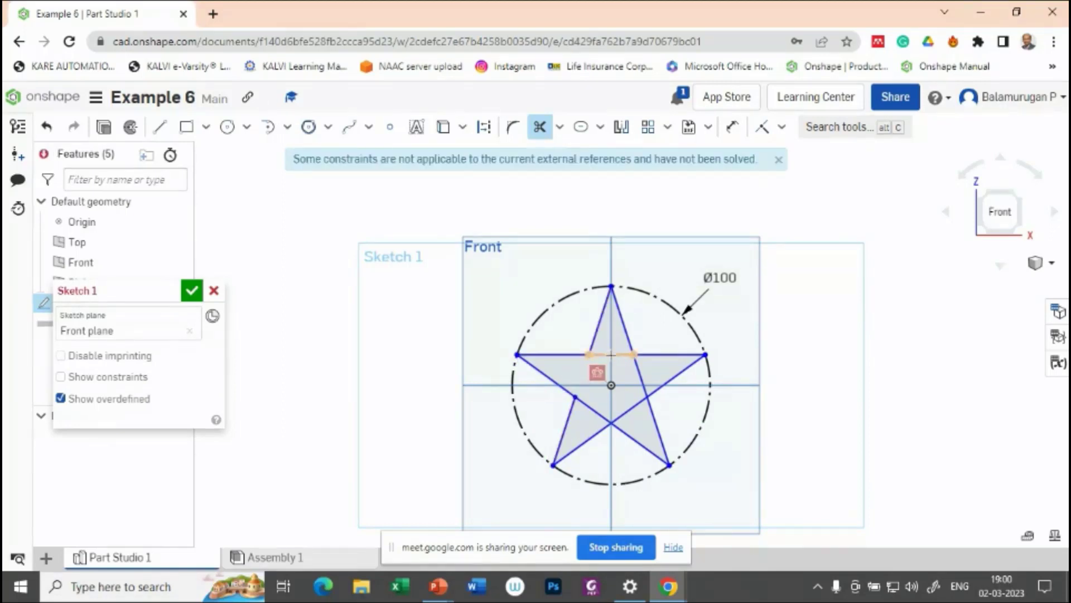
{"action": "left_click", "coordinate": [611, 355]}
{"action": "left_click", "coordinate": [641, 376]}
{"action": "left_click", "coordinate": [629, 411]}
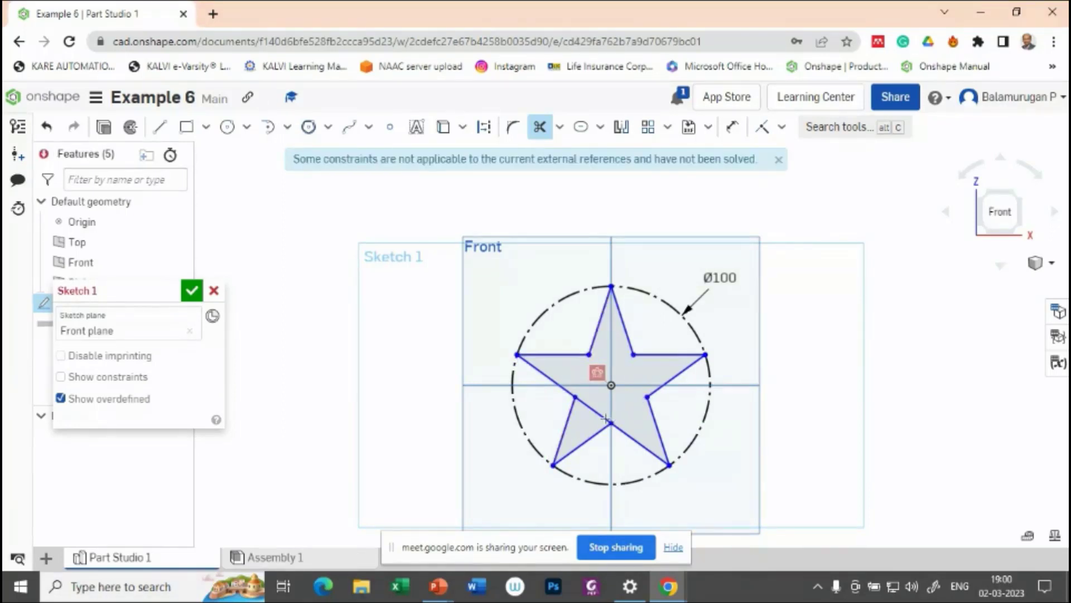
{"action": "left_click", "coordinate": [605, 417]}
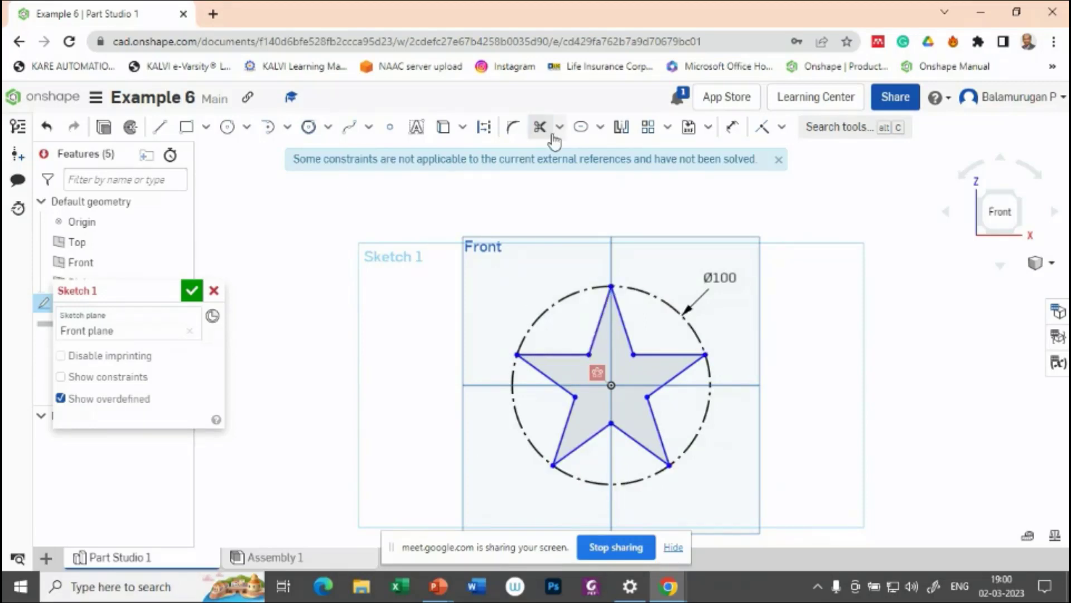
Step: Give the star's upper-right and lower-right edges 36.3 length dimensions
{"action": "left_click", "coordinate": [782, 127]}
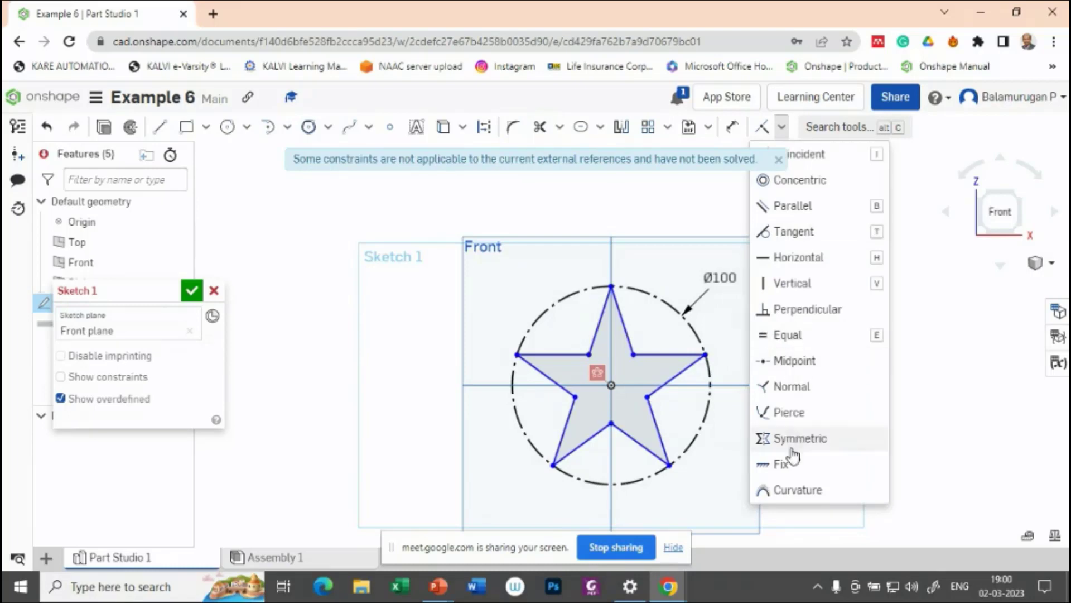
{"action": "left_click", "coordinate": [782, 464]}
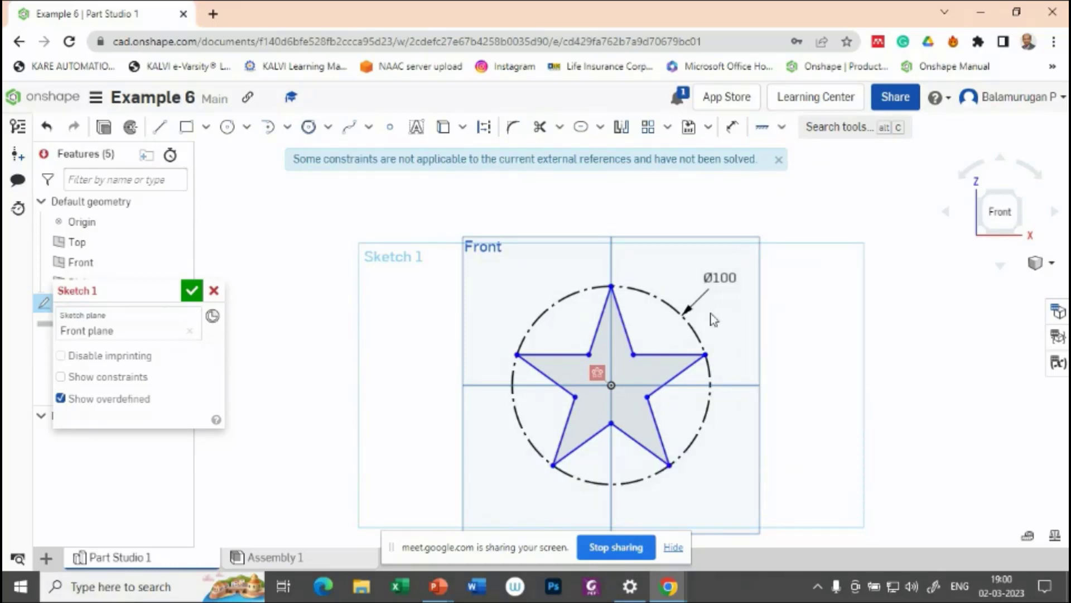
{"action": "left_click", "coordinate": [732, 127]}
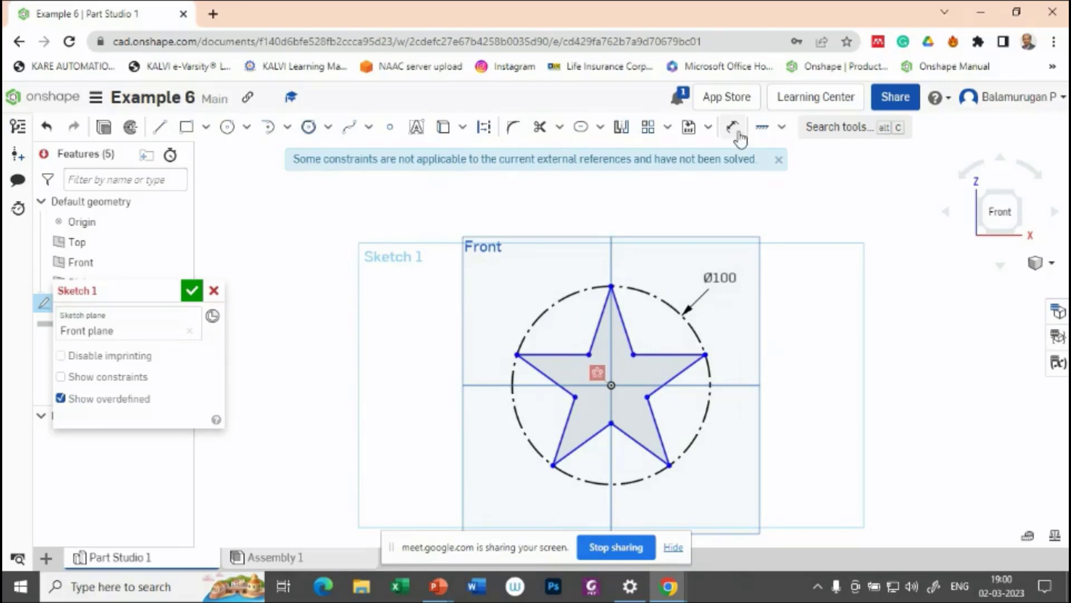
{"action": "left_click", "coordinate": [666, 354]}
{"action": "left_click", "coordinate": [664, 323]}
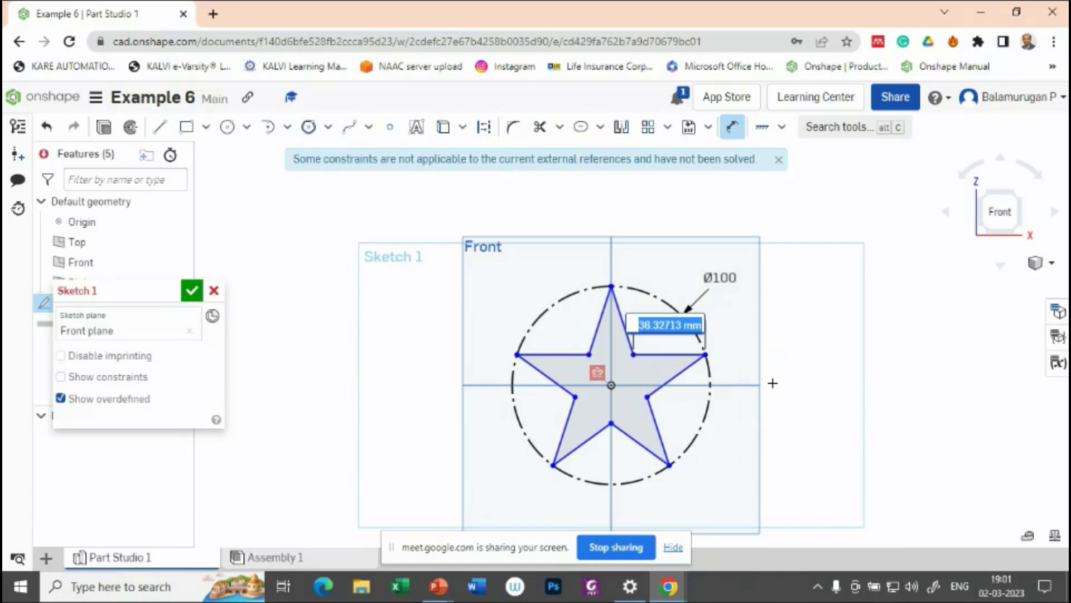
{"action": "left_click", "coordinate": [674, 379]}
{"action": "left_click", "coordinate": [737, 473]}
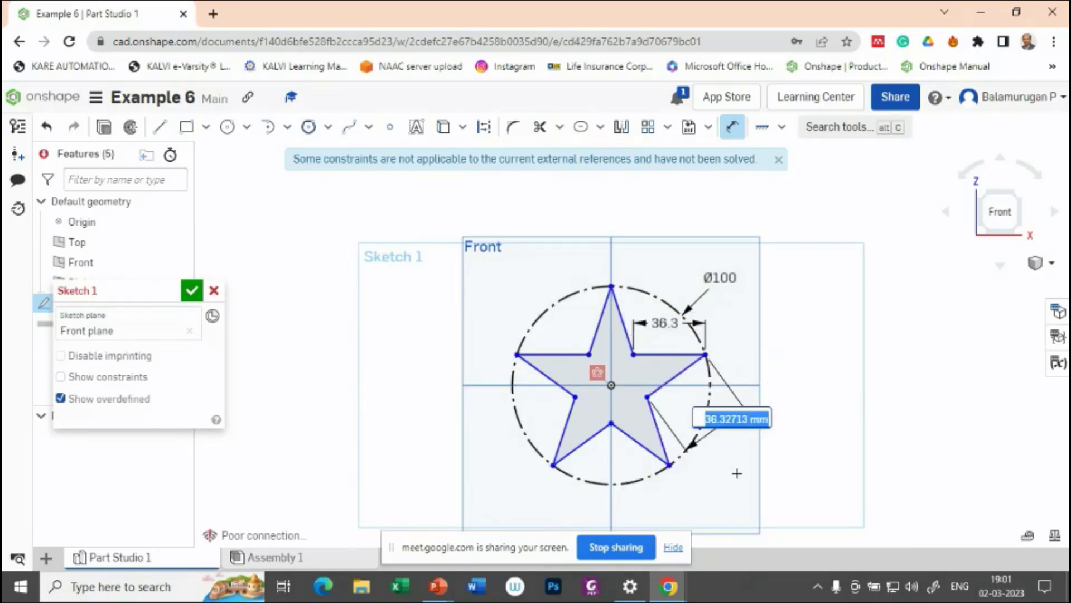
{"action": "key", "text": "Return"}
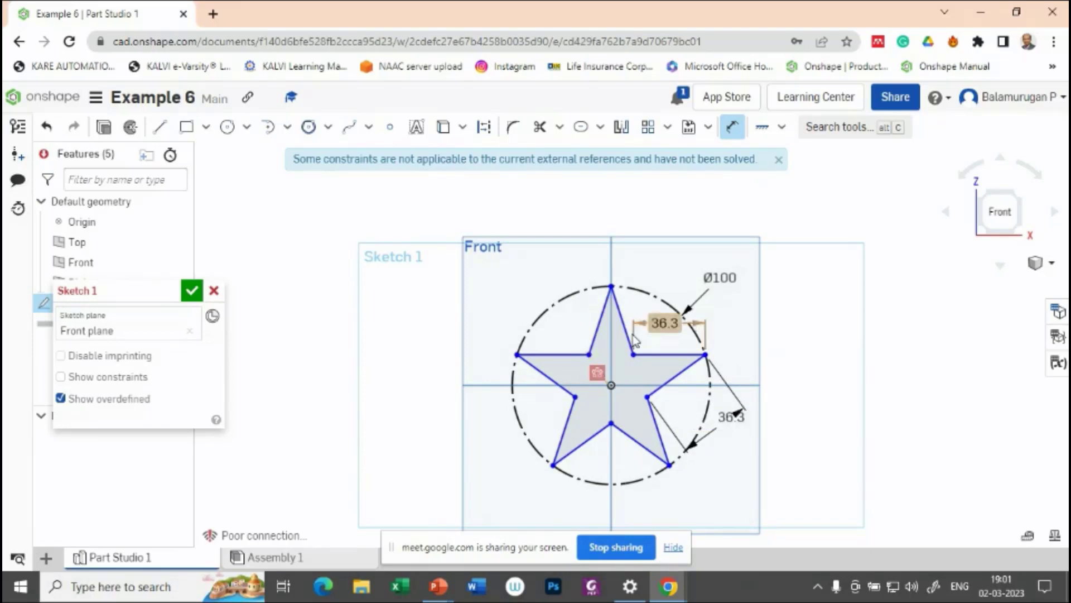
{"action": "left_click", "coordinate": [764, 127]}
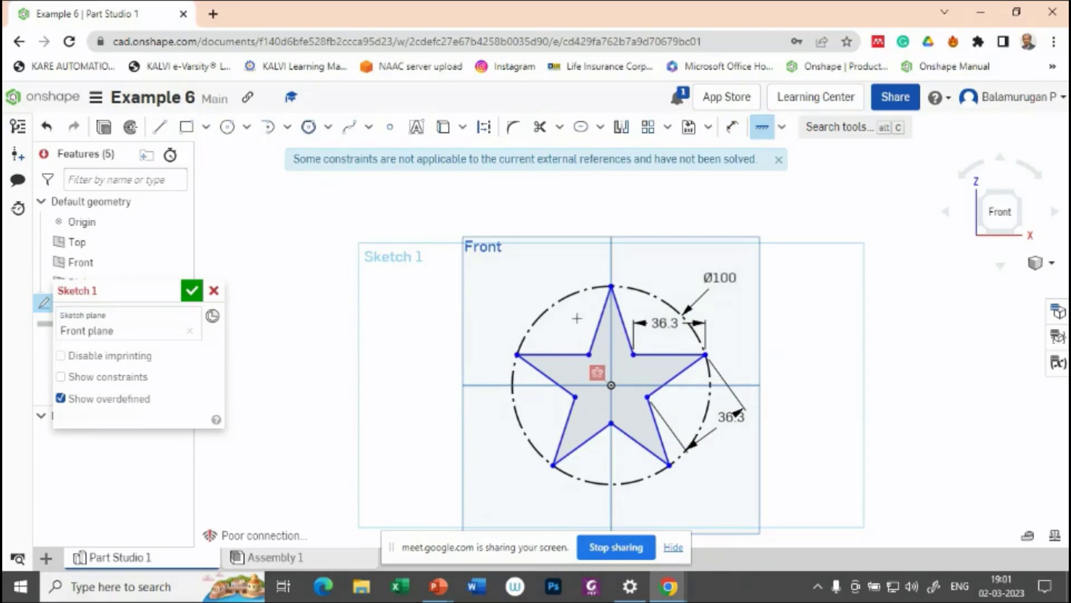
Step: Apply Fix constraints to the star edges, undoing those that overdefine the sketch
{"action": "left_click_drag", "start_coordinate": [502, 275], "coordinate": [751, 509]}
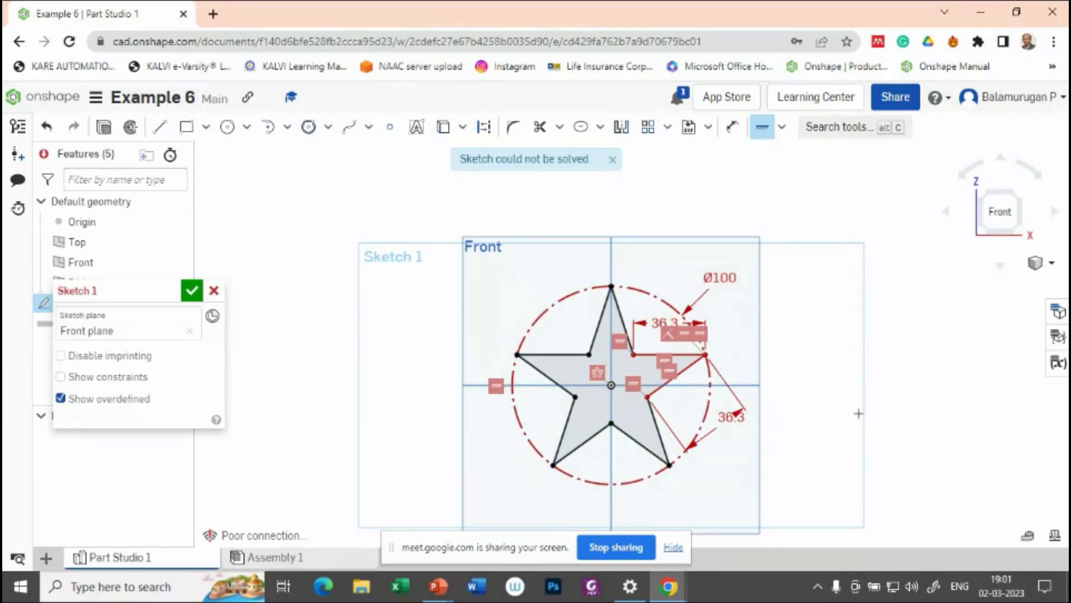
{"action": "key", "text": "Escape"}
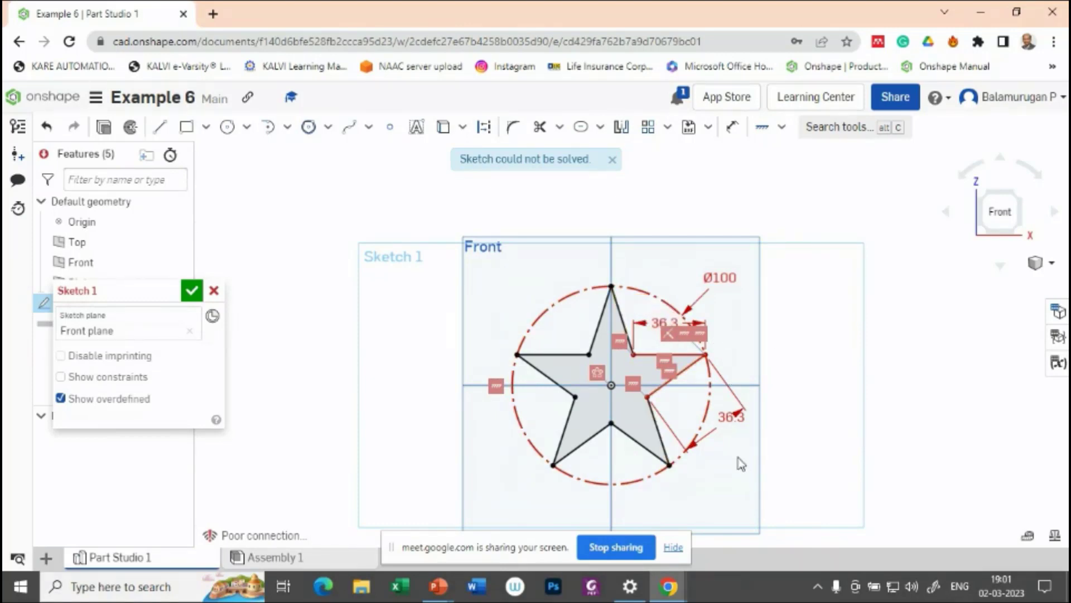
{"action": "key", "text": "ctrl+z"}
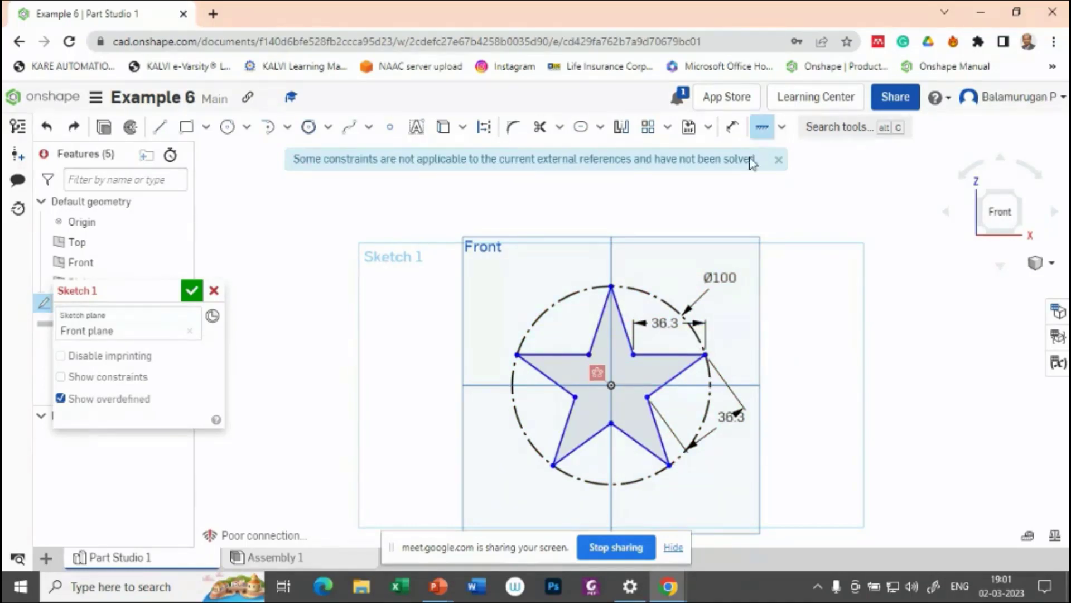
{"action": "left_click", "coordinate": [663, 354]}
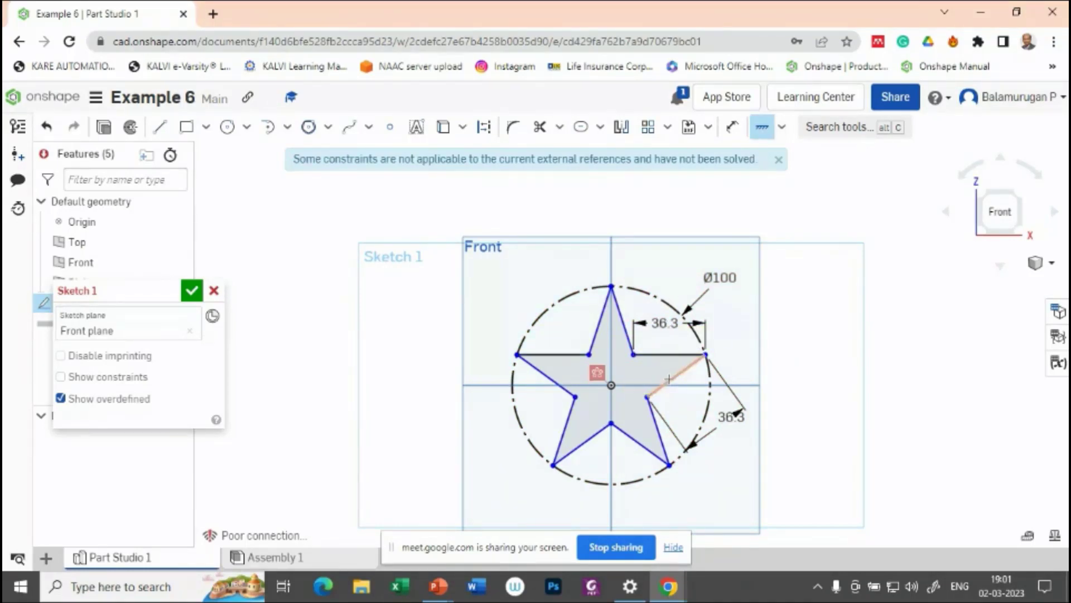
{"action": "left_click", "coordinate": [650, 413]}
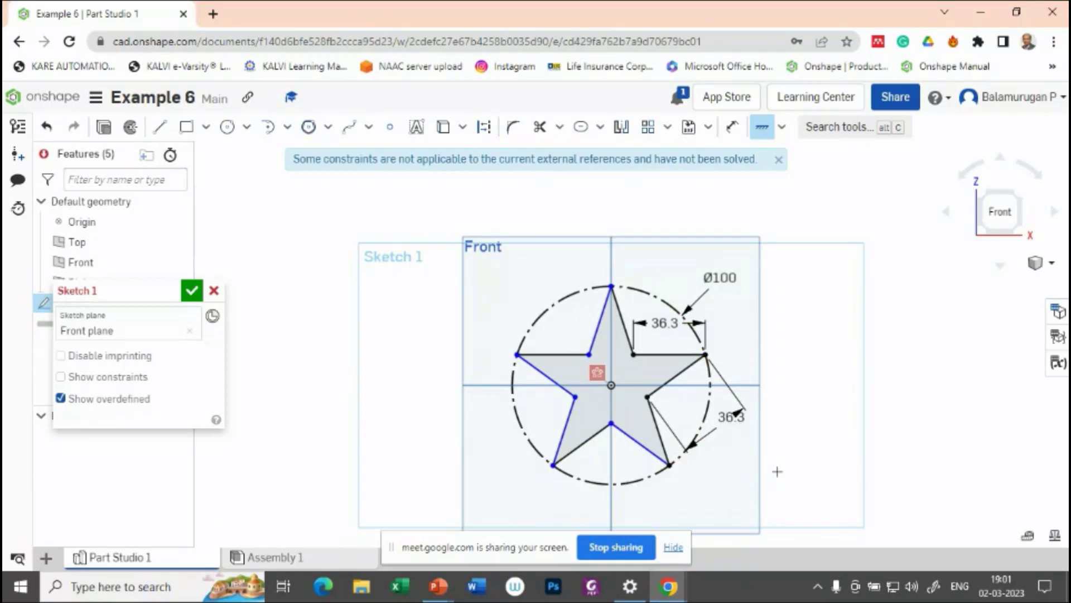
{"action": "left_click", "coordinate": [631, 439]}
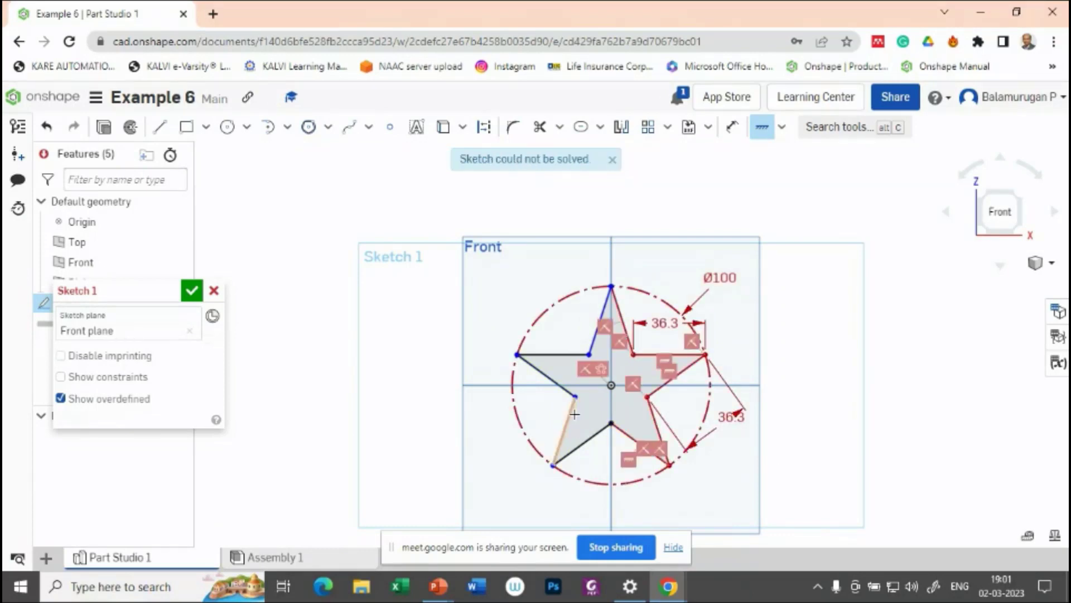
{"action": "key", "text": "ctrl+z"}
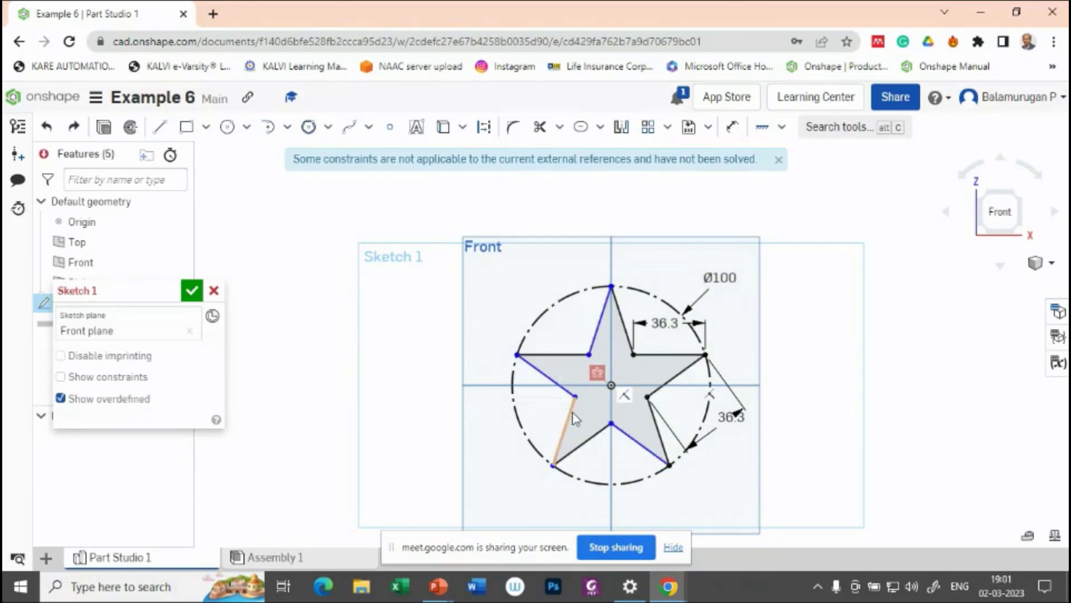
Step: Fix the lower-left star edge and make the two left edges equal
{"action": "left_click", "coordinate": [769, 130]}
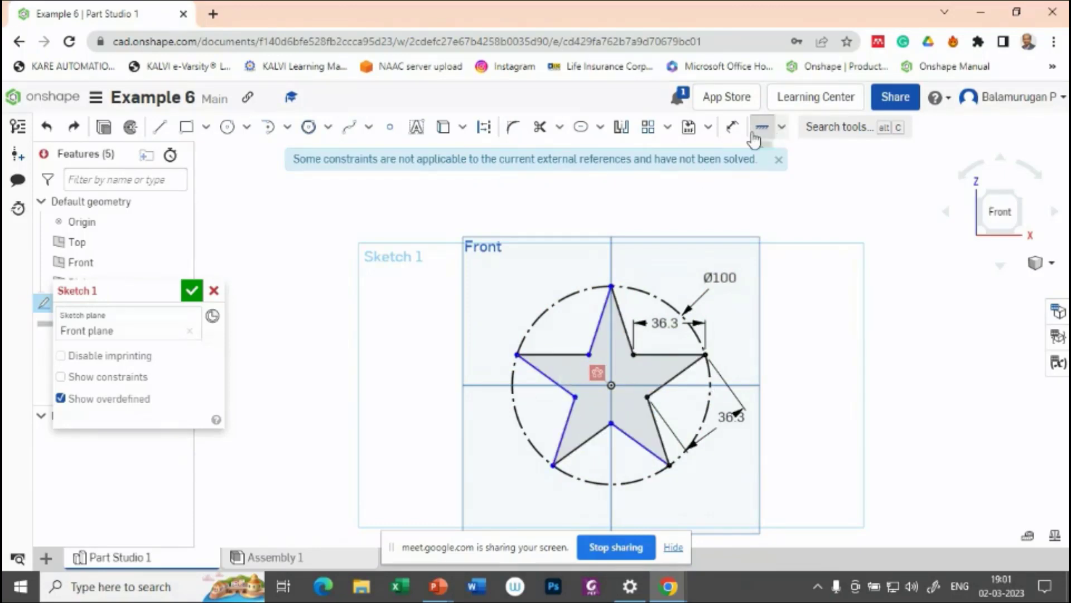
{"action": "left_click", "coordinate": [566, 399]}
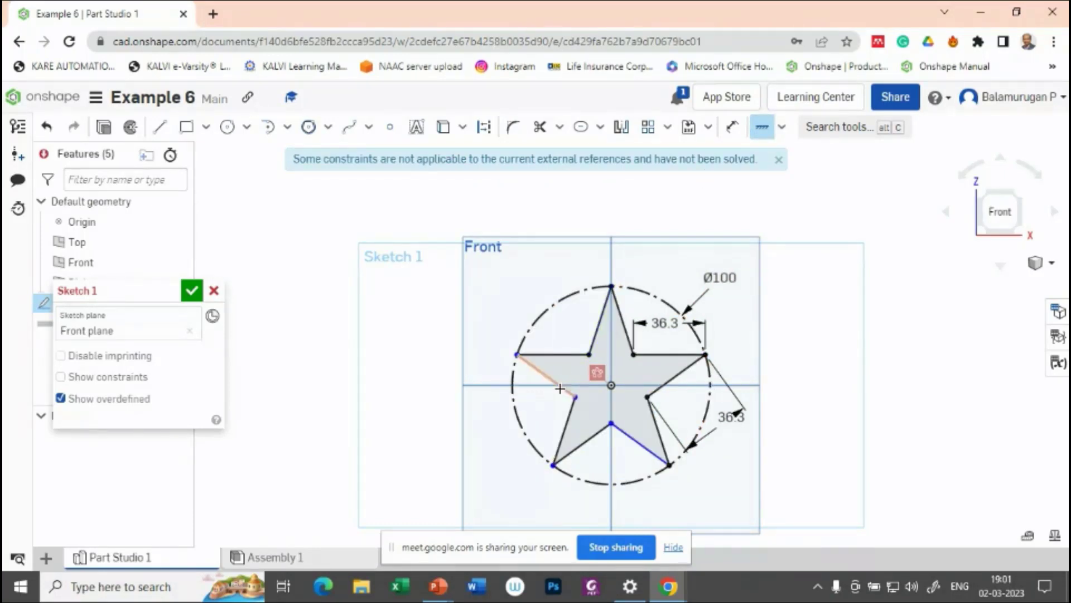
{"action": "left_click", "coordinate": [552, 379]}
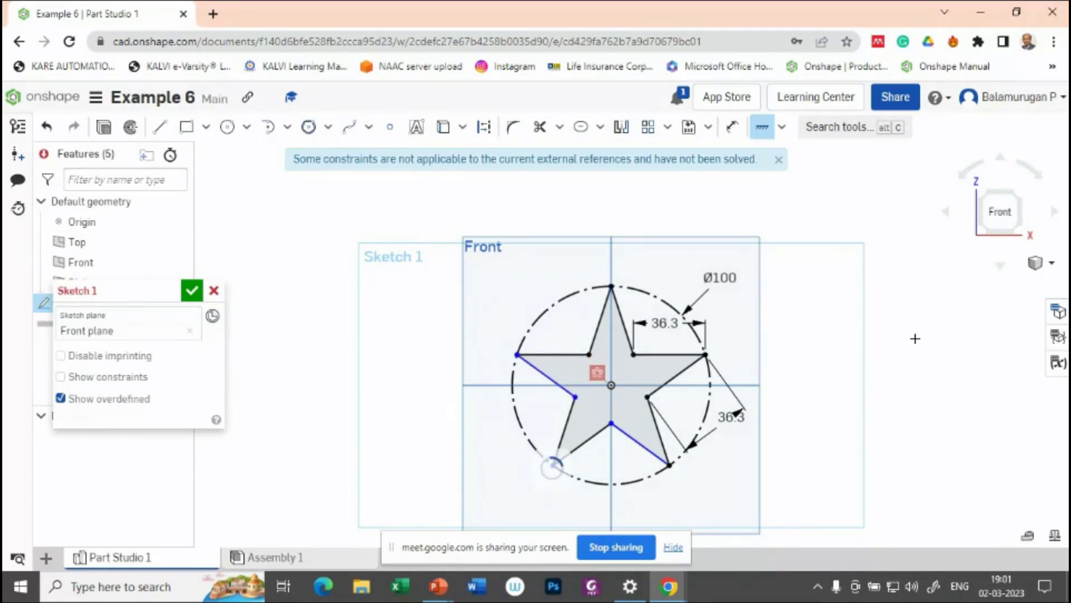
{"action": "key", "text": "e"}
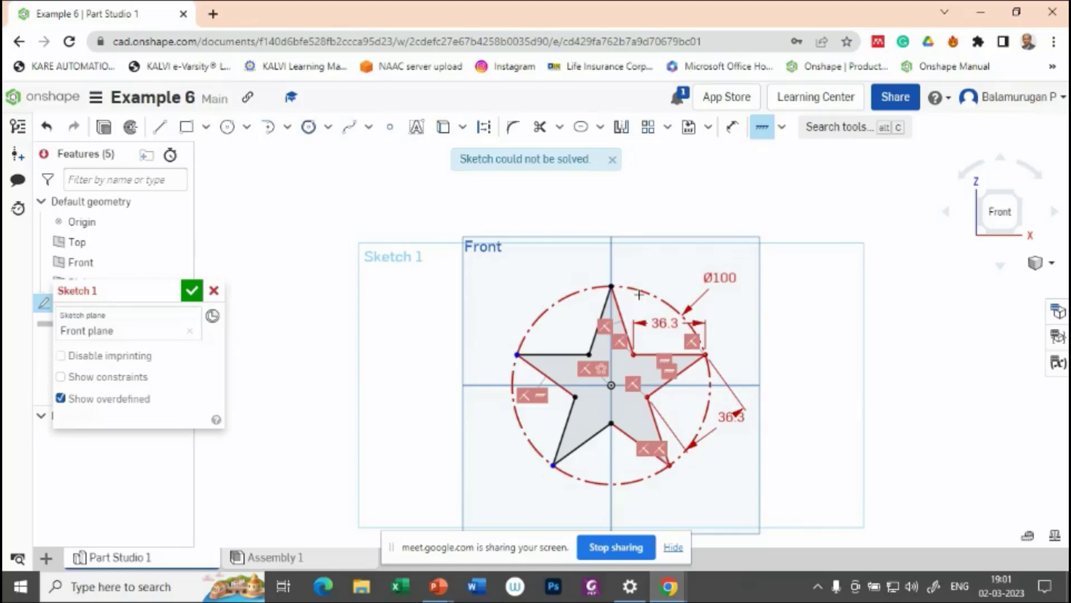
{"action": "double_click", "coordinate": [664, 323]}
{"action": "key", "text": "BackSpace"}
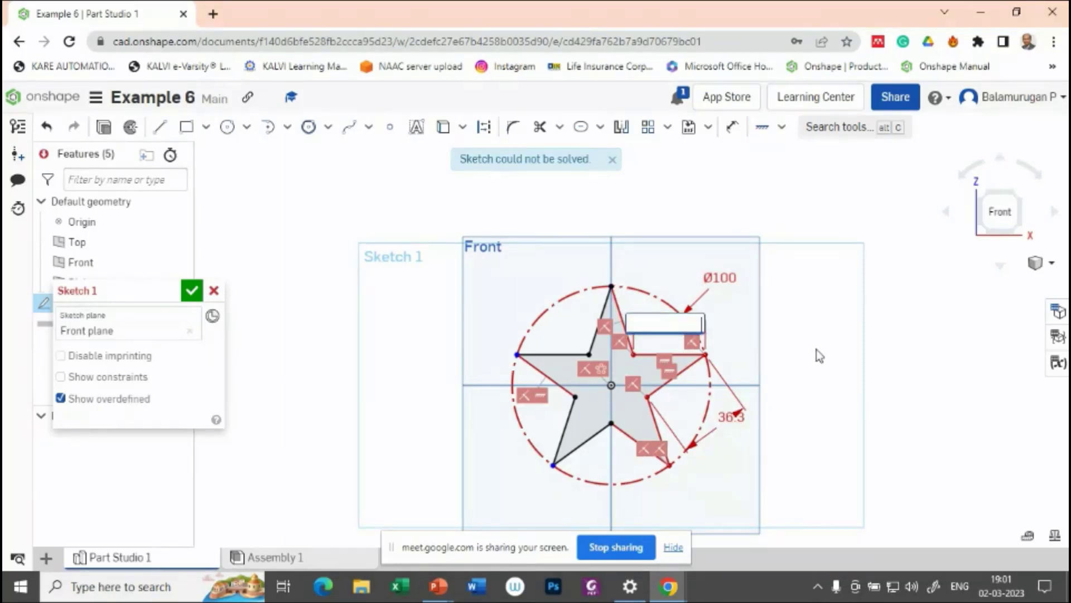
{"action": "key", "text": "ctrl+z"}
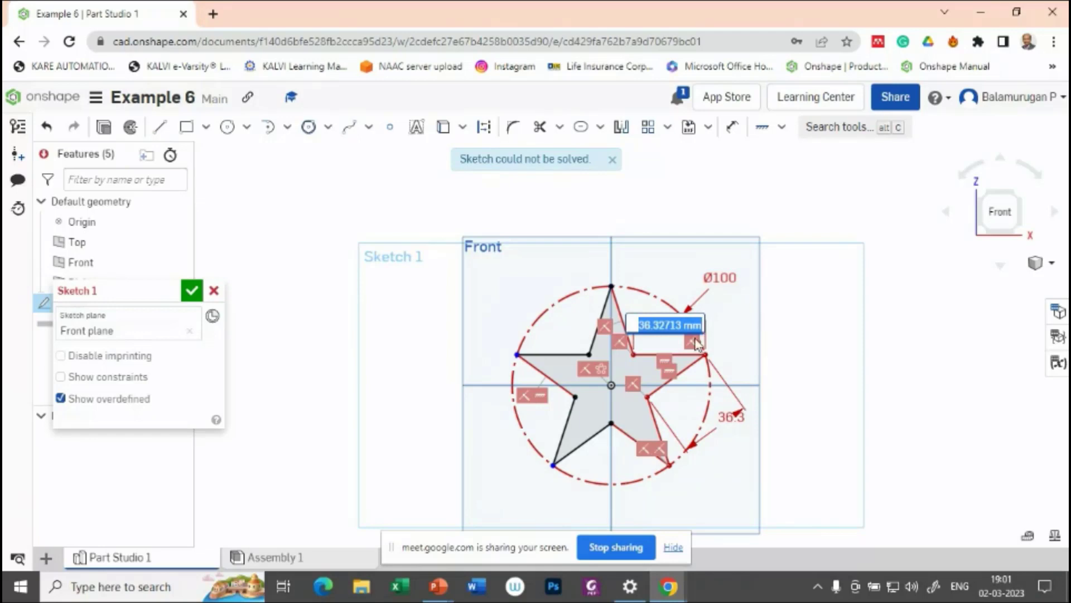
{"action": "key", "text": "Return"}
{"action": "left_click", "coordinate": [664, 323]}
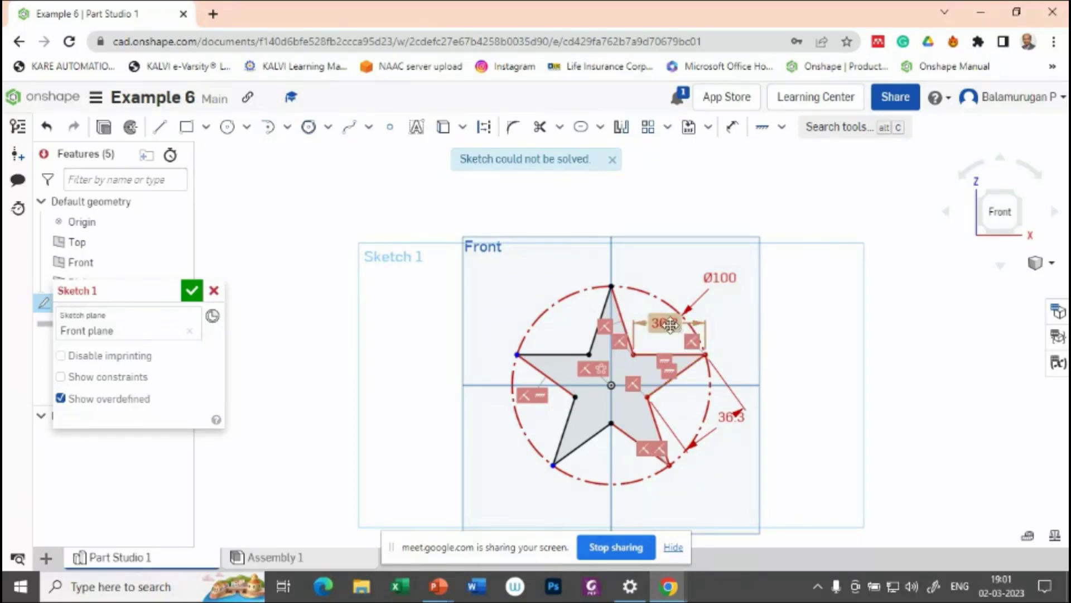
{"action": "key", "text": "Delete"}
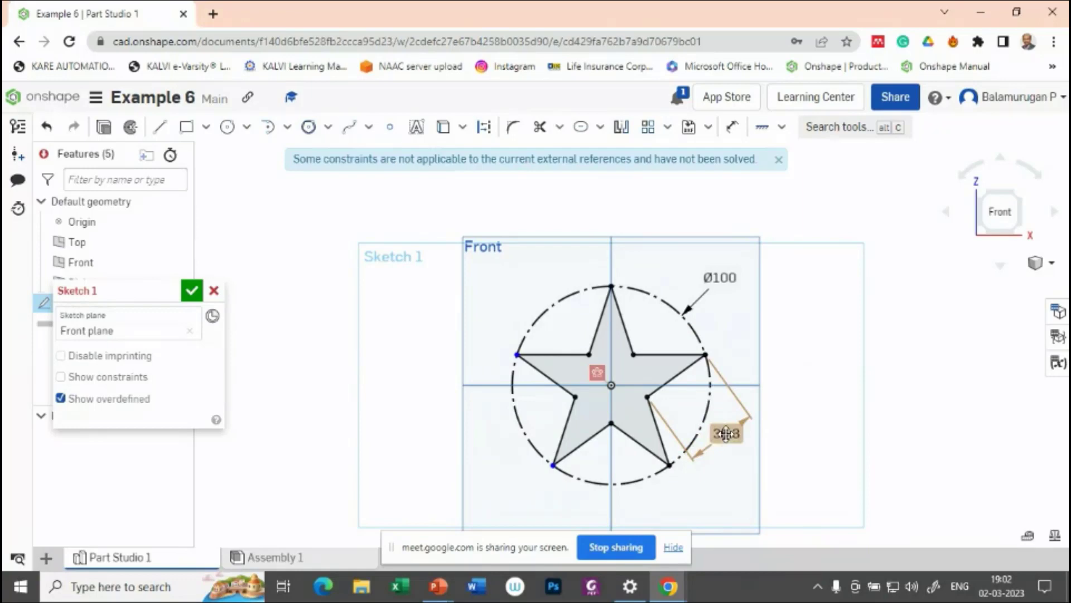
{"action": "left_click", "coordinate": [723, 455]}
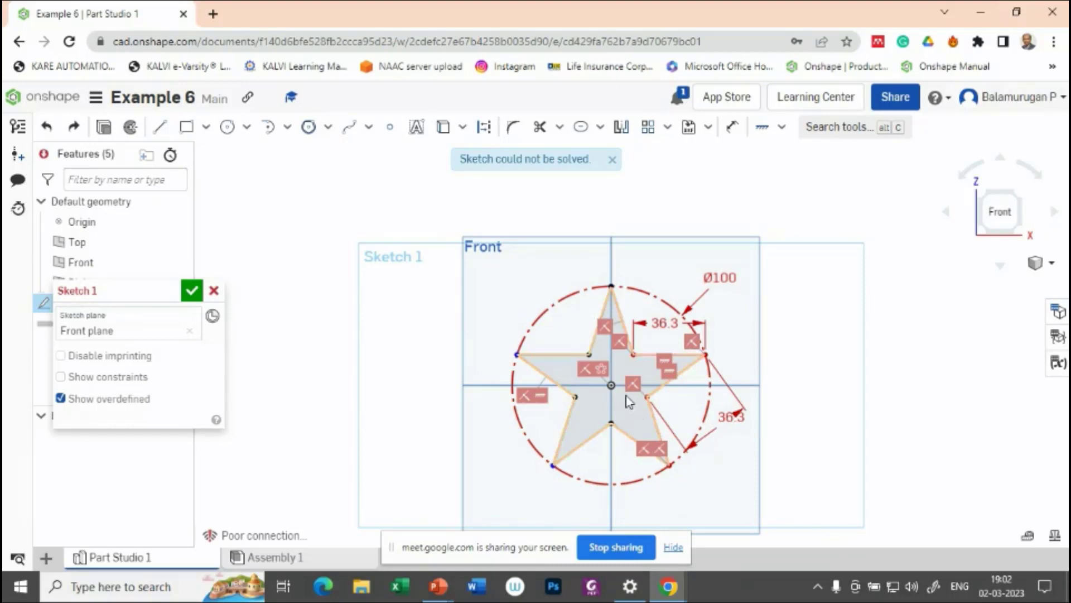
Step: Delete the redundant upper 36.3 dimension
{"action": "left_click", "coordinate": [673, 331]}
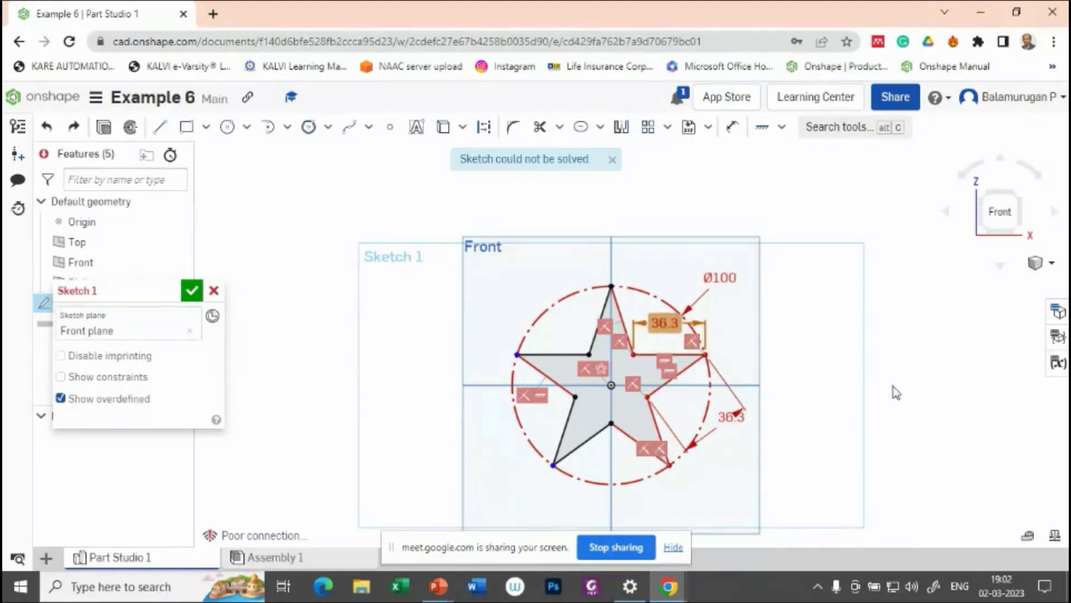
{"action": "key", "text": "Delete"}
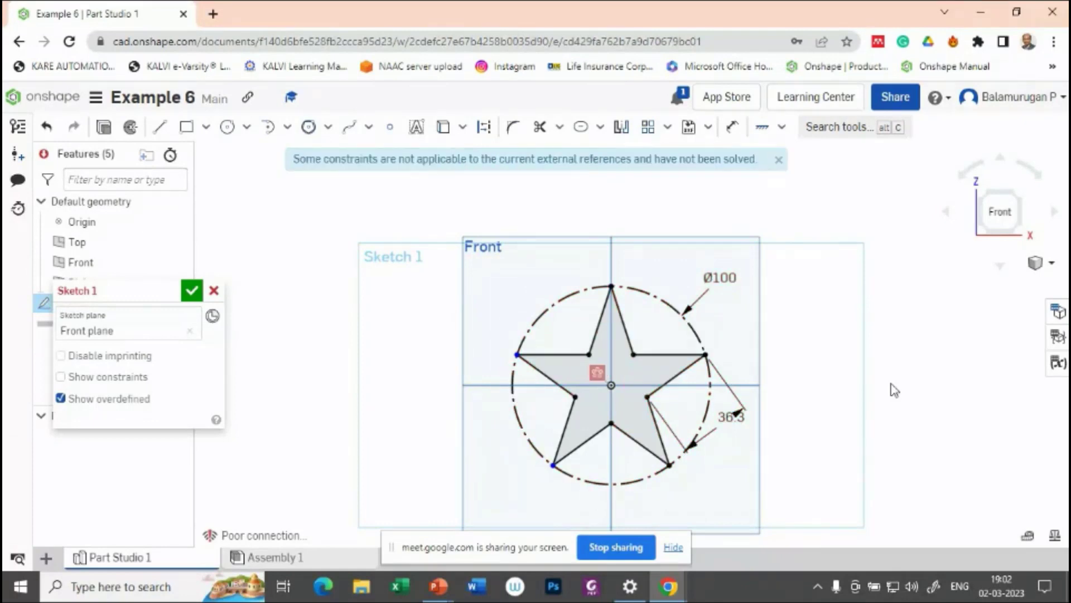